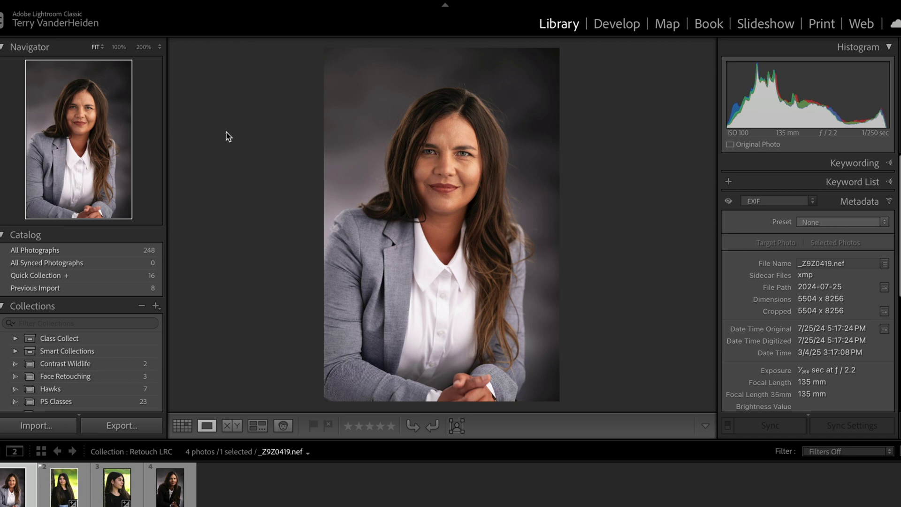
Create a virtual copy of the portrait _Z9Z0419.nef.
{"action": "left_click", "coordinate": [435, 198]}
{"action": "right_click", "coordinate": [435, 197]}
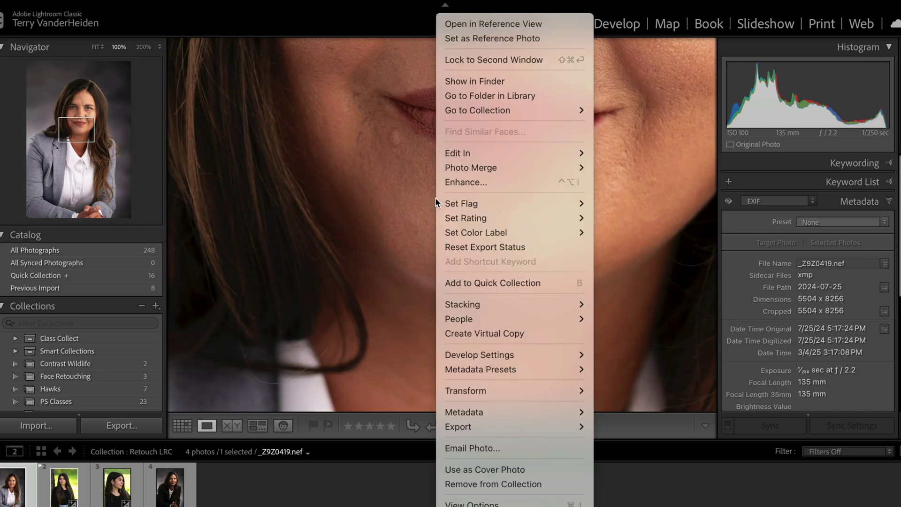
{"action": "left_click", "coordinate": [483, 332]}
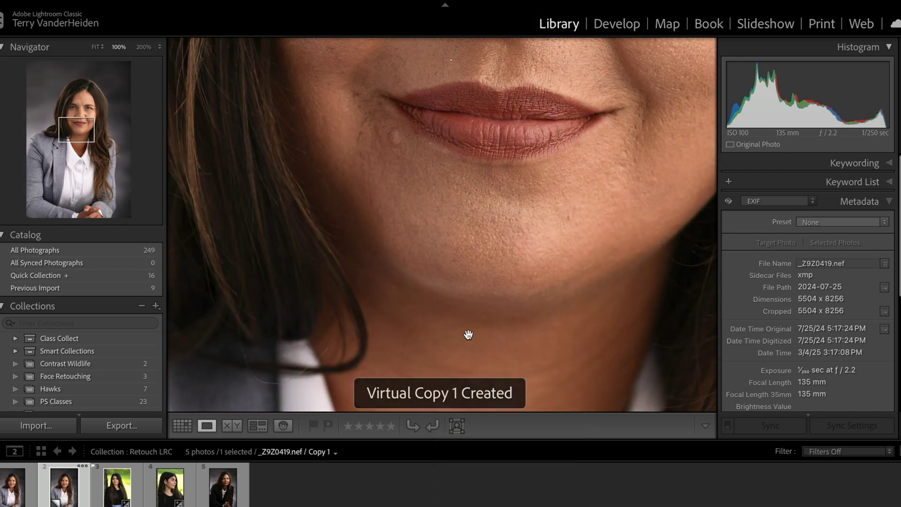
In the Develop module, create a people mask covering only the Lips of Person 1.
{"action": "scroll", "coordinate": [469, 328], "scroll_direction": "up", "scroll_amount": 5}
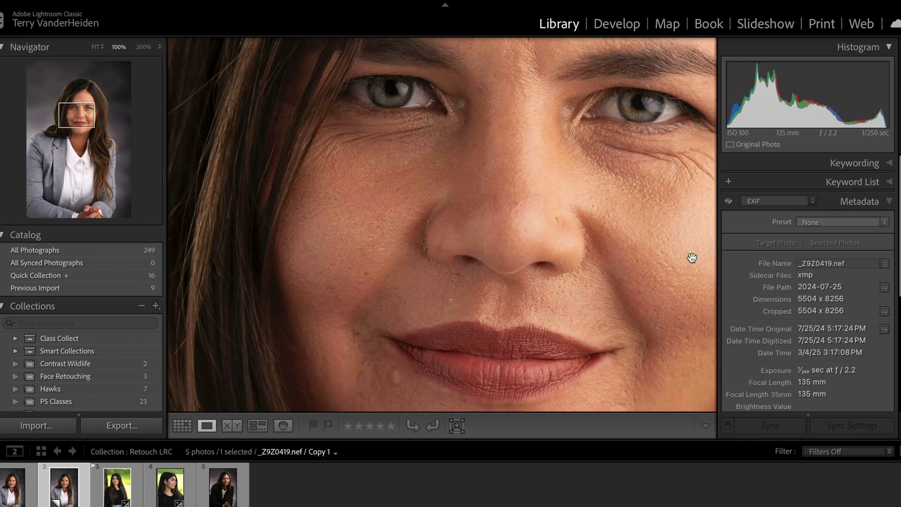
{"action": "left_click", "coordinate": [629, 25]}
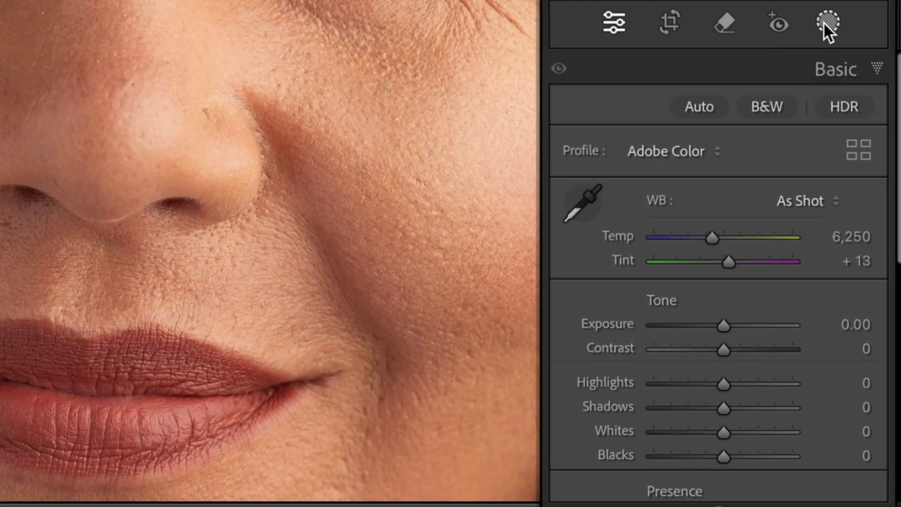
{"action": "left_click", "coordinate": [826, 23]}
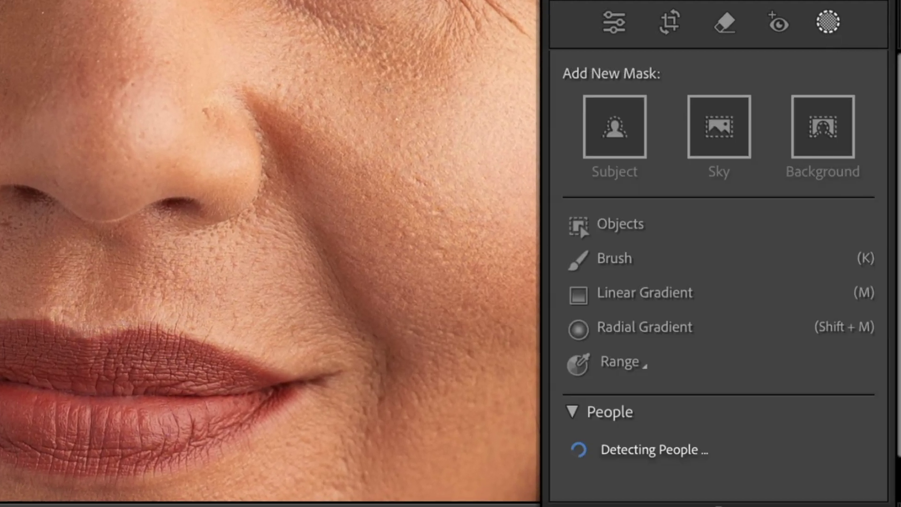
{"action": "scroll", "coordinate": [718, 268], "scroll_direction": "down", "scroll_amount": 1}
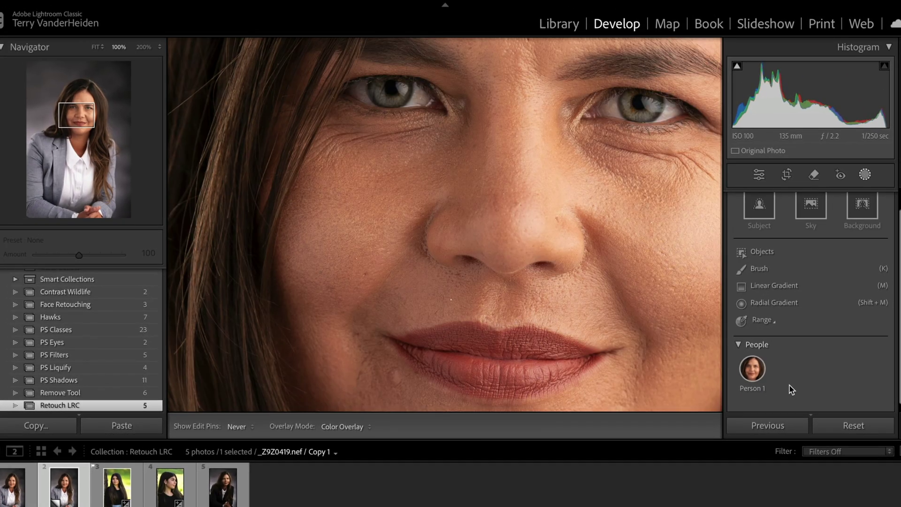
{"action": "mouse_move", "coordinate": [766, 377]}
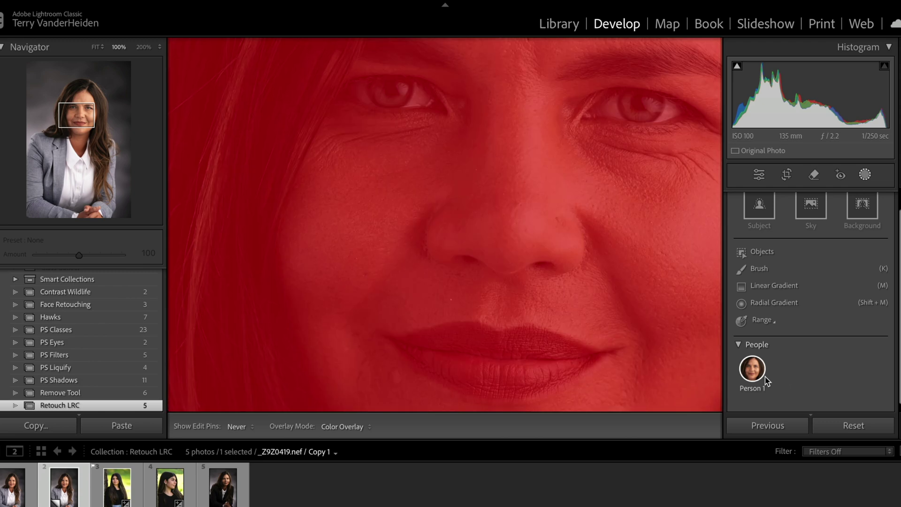
{"action": "left_click", "coordinate": [754, 374]}
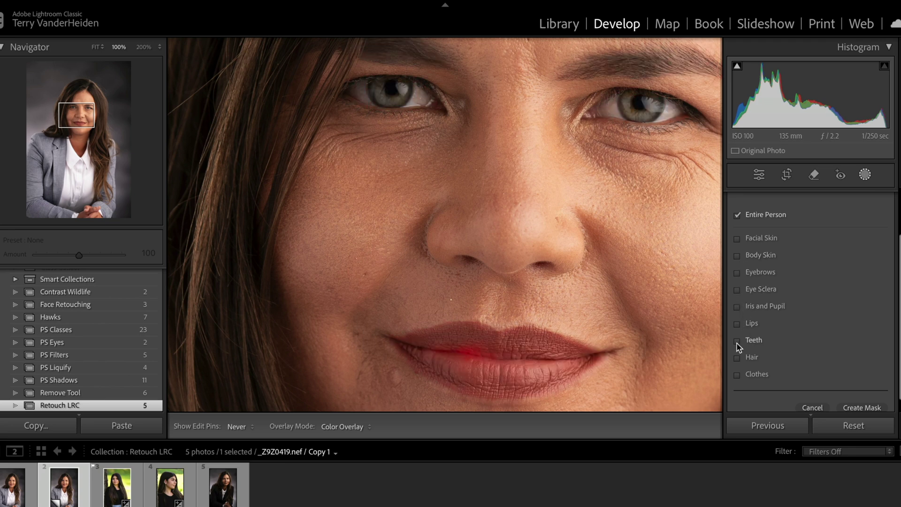
{"action": "left_click", "coordinate": [737, 323]}
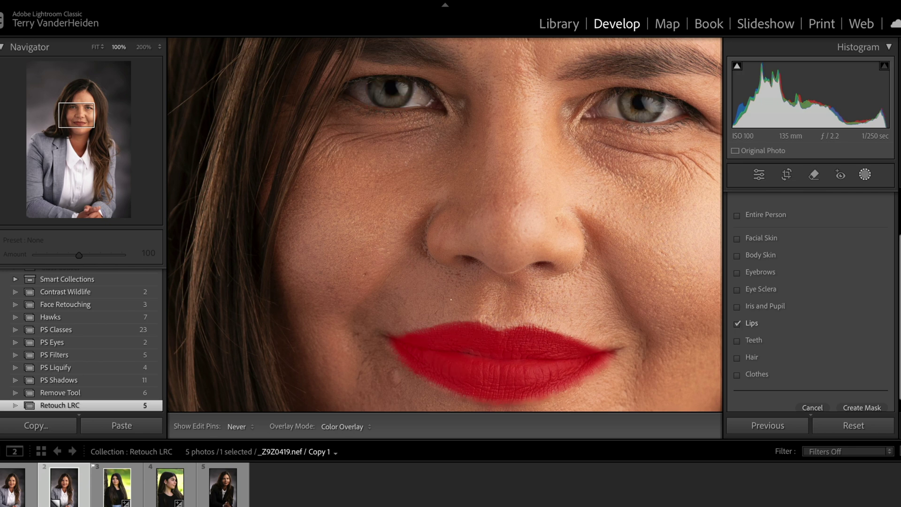
{"action": "scroll", "coordinate": [814, 304], "scroll_direction": "down", "scroll_amount": 1}
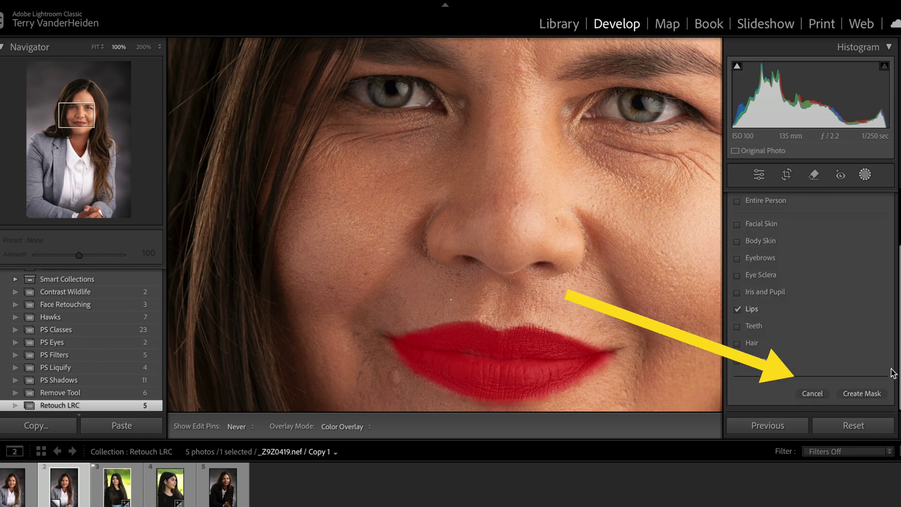
{"action": "left_click", "coordinate": [864, 395]}
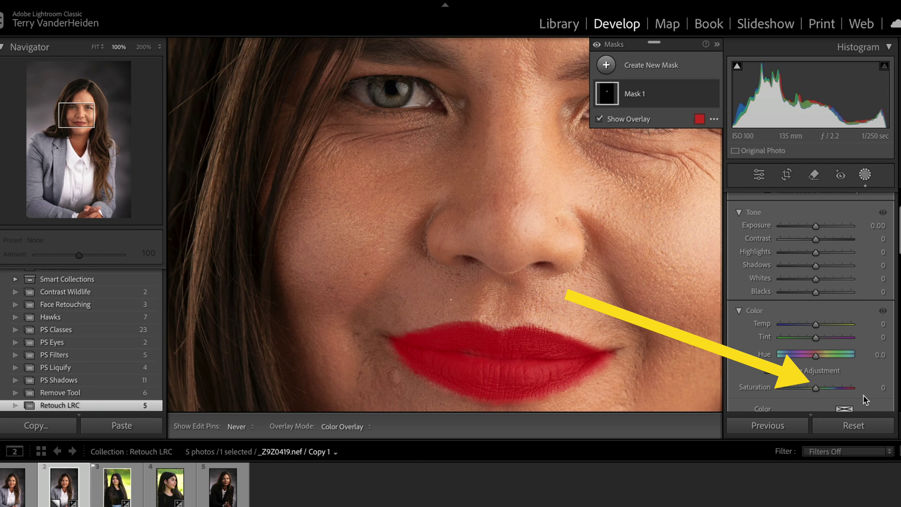
Set the lip mask's Exposure to -0.22 and its Saturation to 71.
{"action": "left_click_drag", "start_coordinate": [817, 226], "coordinate": [815, 226]}
{"action": "scroll", "coordinate": [815, 248], "scroll_direction": "down", "scroll_amount": 2}
{"action": "left_click_drag", "start_coordinate": [821, 368], "coordinate": [841, 370]}
Tint the lip mask red with hue 352 and saturation 64%.
{"action": "left_click", "coordinate": [847, 390]}
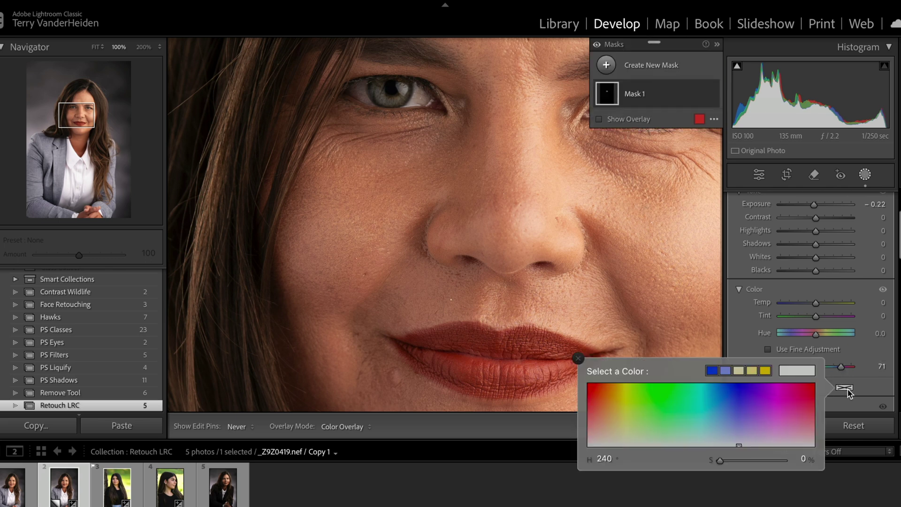
{"action": "left_click", "coordinate": [810, 391]}
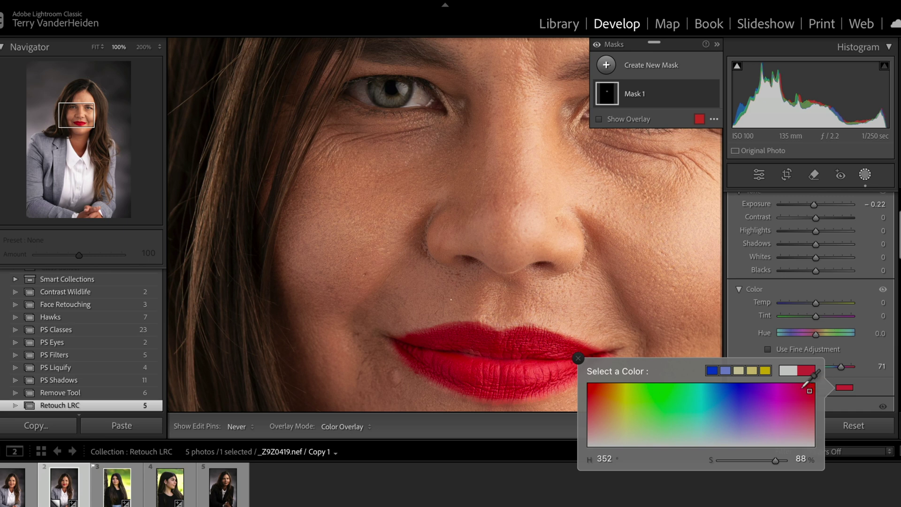
{"action": "left_click_drag", "start_coordinate": [776, 465], "coordinate": [761, 465]}
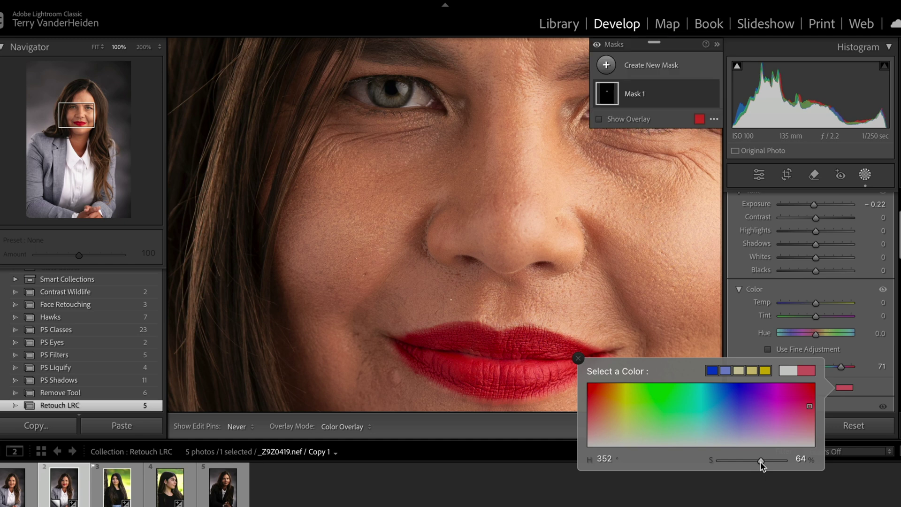
{"action": "left_click", "coordinate": [578, 359]}
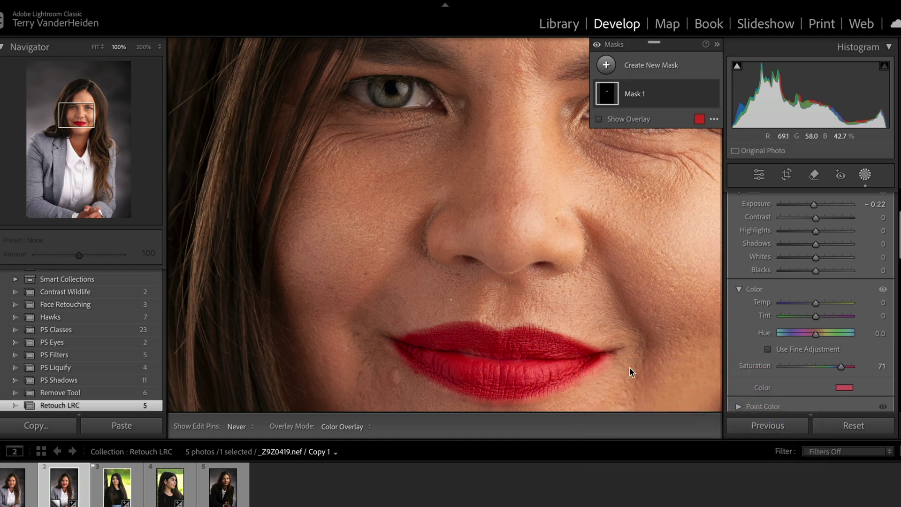
Create a second people mask covering only the Facial Skin of Person 1, viewing the photo at 50%.
{"action": "scroll", "coordinate": [703, 341], "scroll_direction": "up", "scroll_amount": 5}
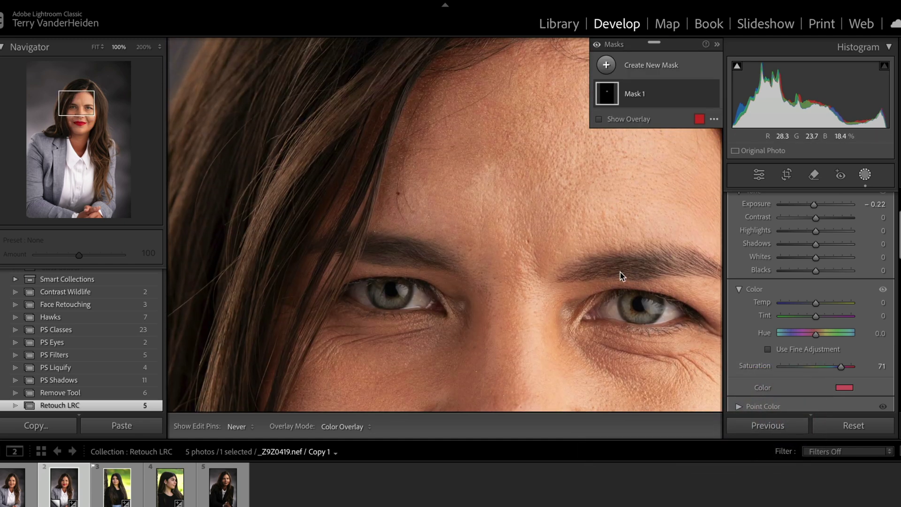
{"action": "scroll", "coordinate": [619, 273], "scroll_direction": "down", "scroll_amount": 1}
{"action": "left_click", "coordinate": [624, 94]}
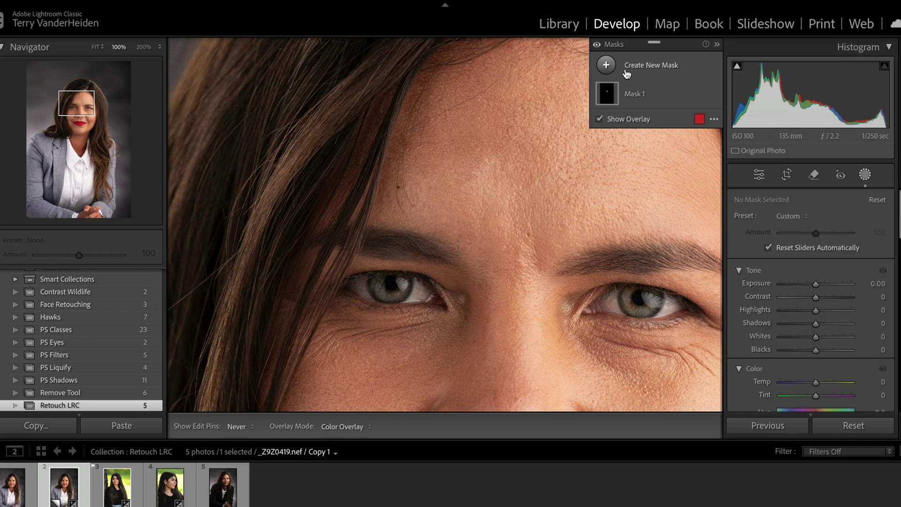
{"action": "left_click", "coordinate": [610, 68]}
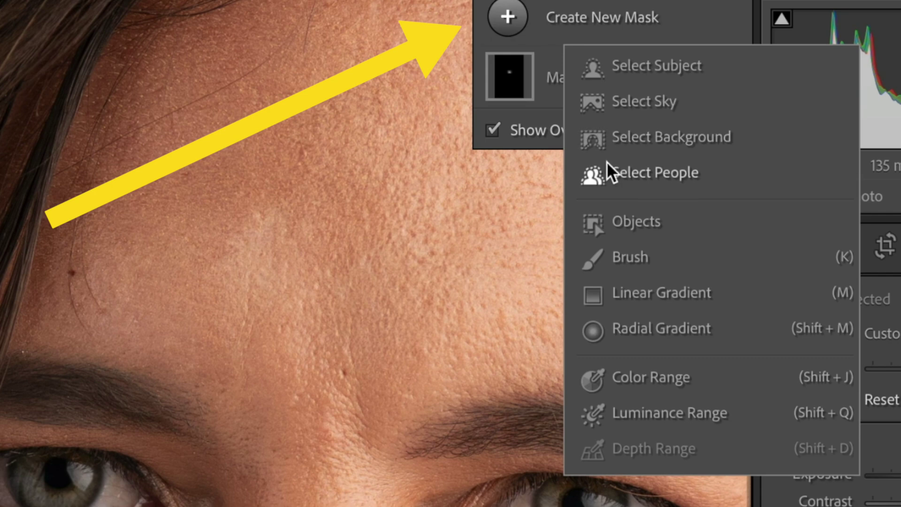
{"action": "left_click", "coordinate": [621, 161]}
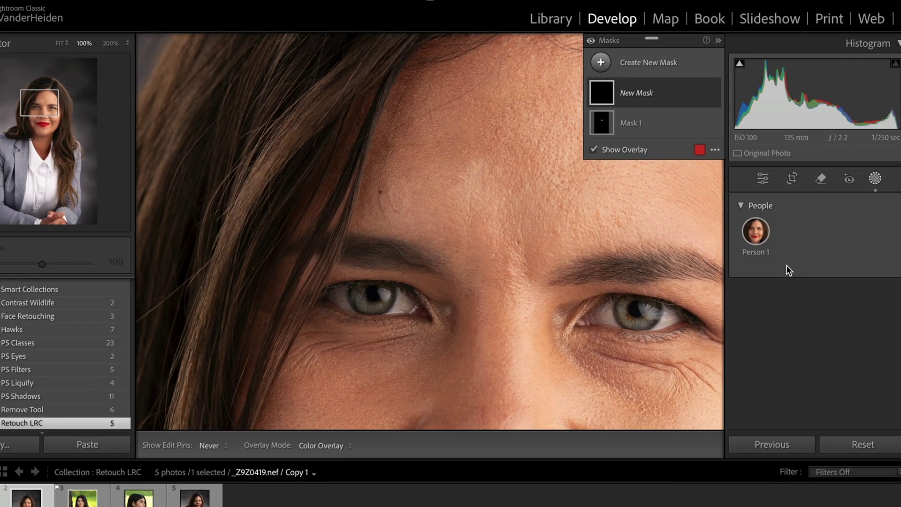
{"action": "mouse_move", "coordinate": [812, 350]}
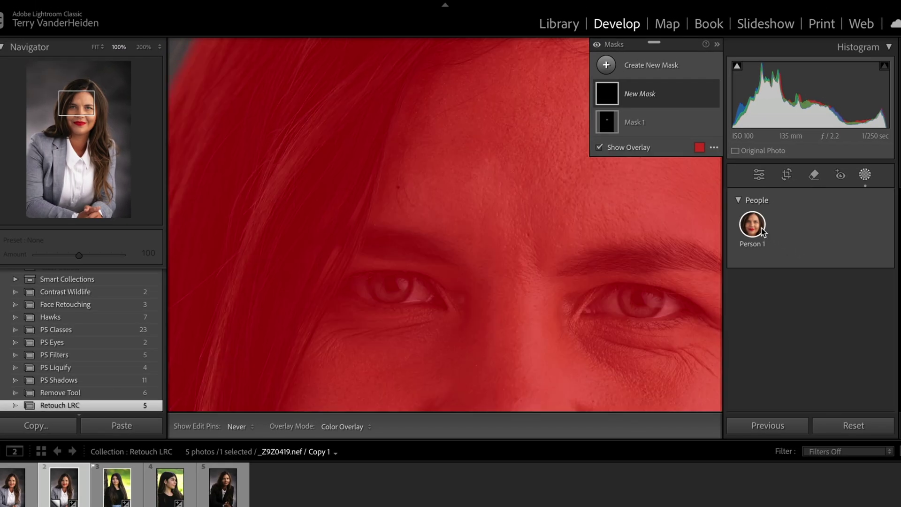
{"action": "left_click", "coordinate": [757, 228]}
{"action": "scroll", "coordinate": [806, 257], "scroll_direction": "down", "scroll_amount": 3}
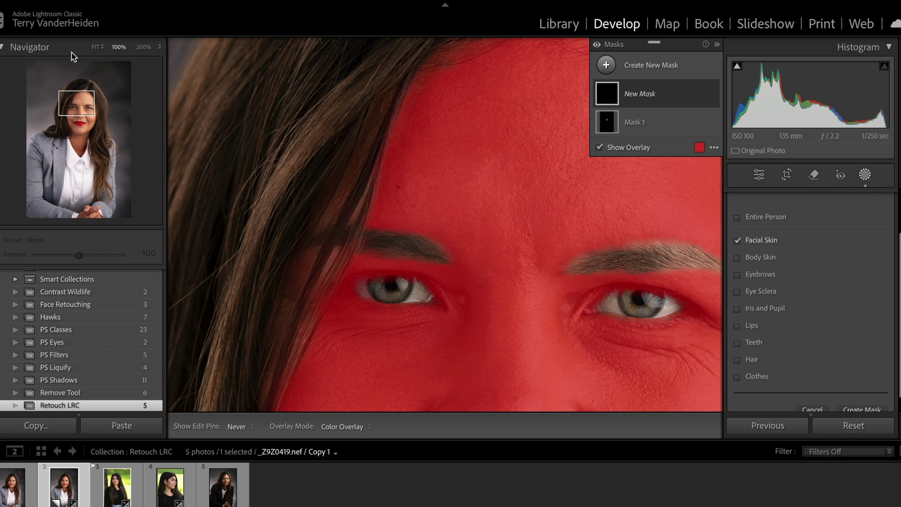
{"action": "left_click", "coordinate": [161, 50]}
{"action": "left_click", "coordinate": [169, 14]}
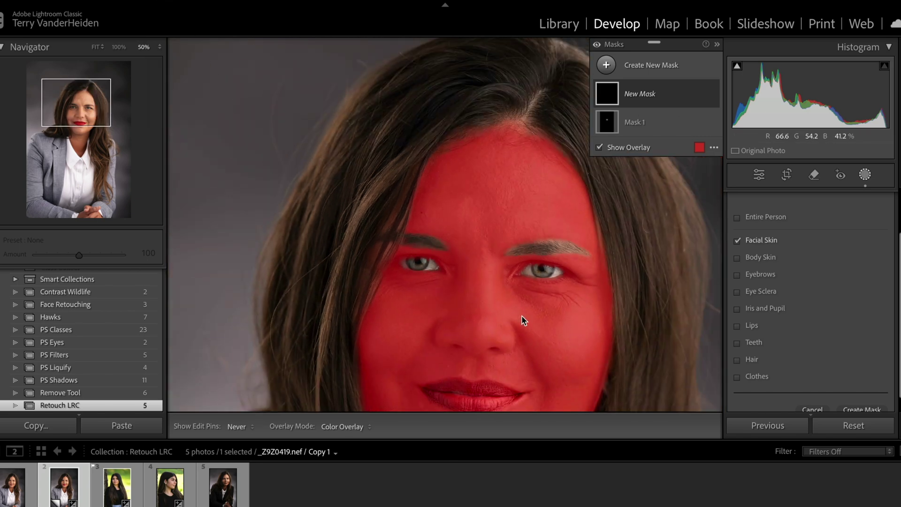
{"action": "scroll", "coordinate": [686, 345], "scroll_direction": "down", "scroll_amount": 1}
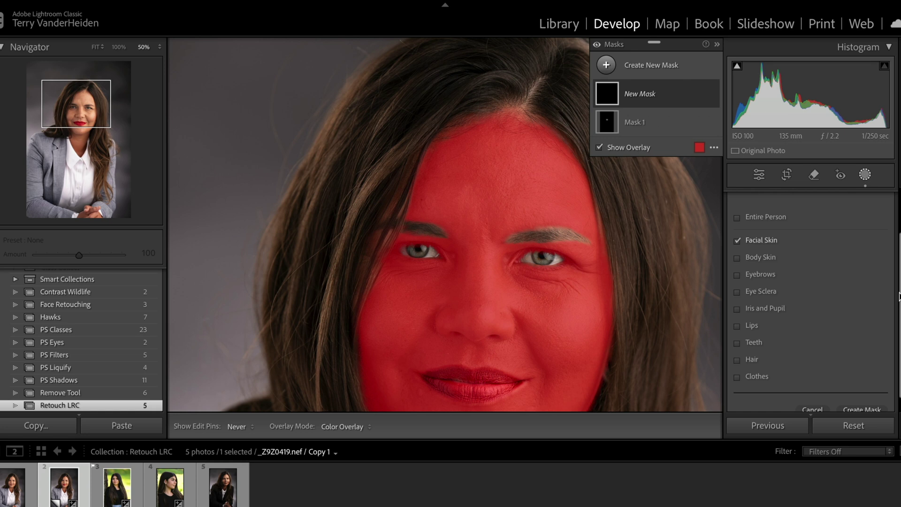
{"action": "scroll", "coordinate": [898, 296], "scroll_direction": "down", "scroll_amount": 1}
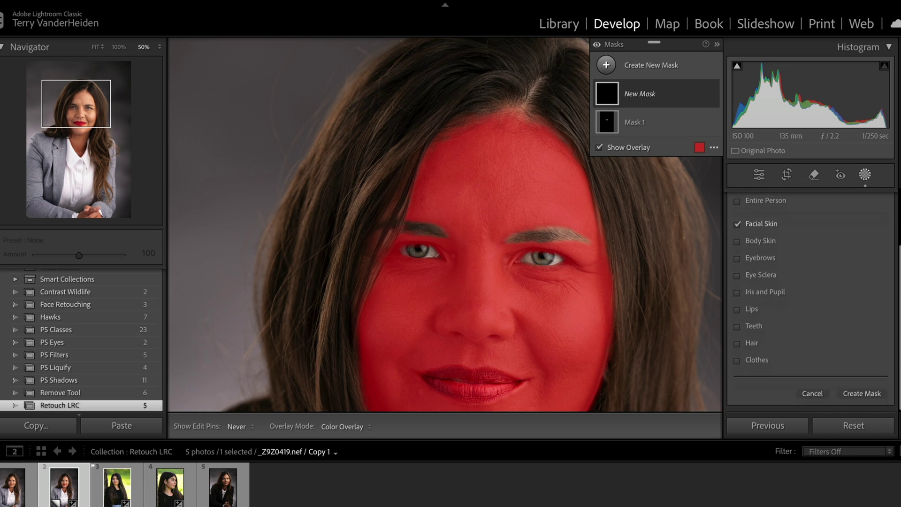
{"action": "left_click", "coordinate": [875, 395]}
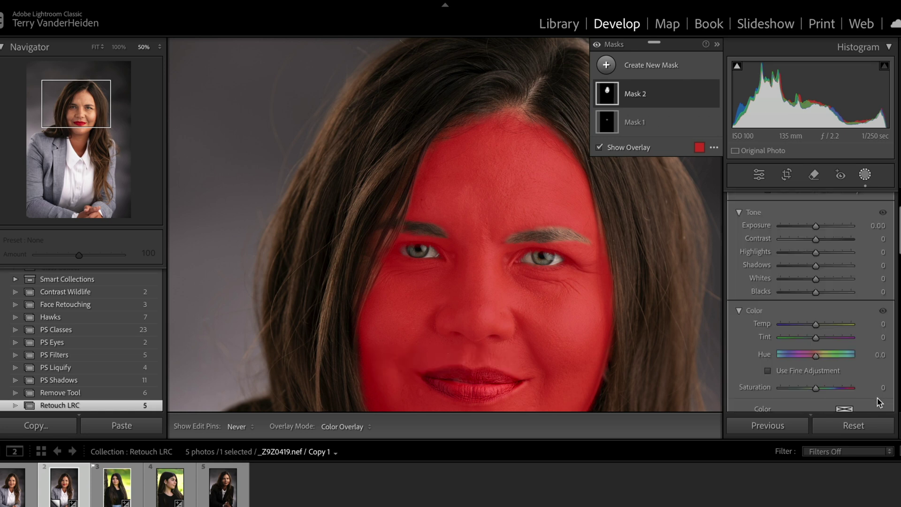
Smooth the masked facial skin by setting Texture to -48.
{"action": "scroll", "coordinate": [871, 390], "scroll_direction": "down", "scroll_amount": 4}
{"action": "scroll", "coordinate": [863, 383], "scroll_direction": "down", "scroll_amount": 3}
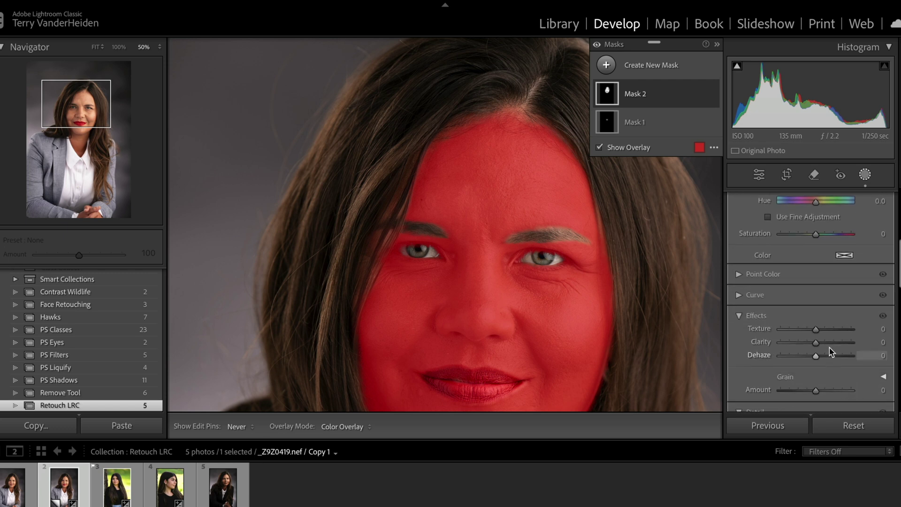
{"action": "left_click", "coordinate": [816, 330]}
{"action": "left_click_drag", "start_coordinate": [813, 332], "coordinate": [798, 337]}
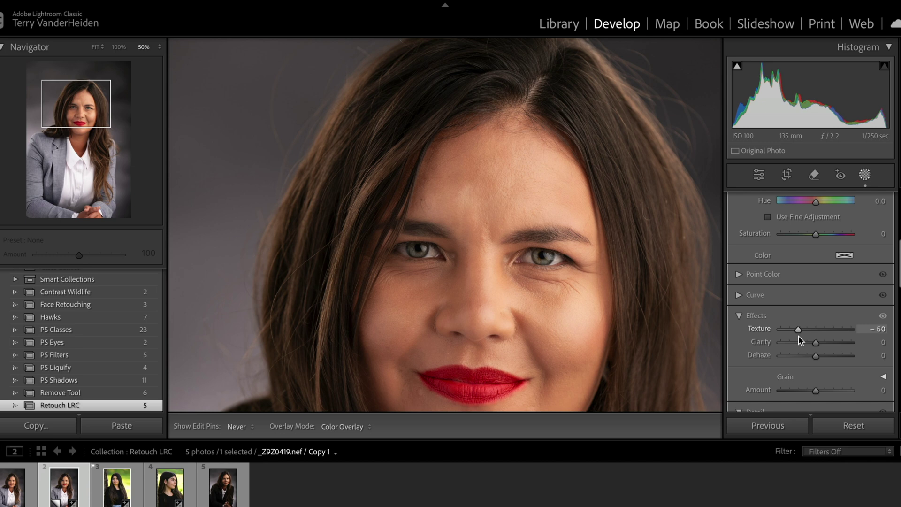
{"action": "left_click_drag", "start_coordinate": [800, 338], "coordinate": [802, 341]}
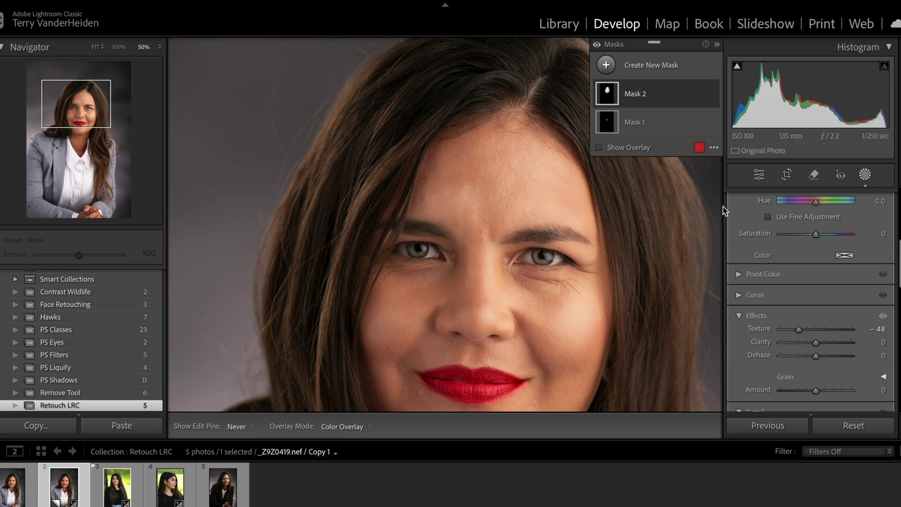
Remove the wrinkles under the eye on the image's right side using the generative AI Remove tool at size 5.
{"action": "left_click", "coordinate": [815, 175]}
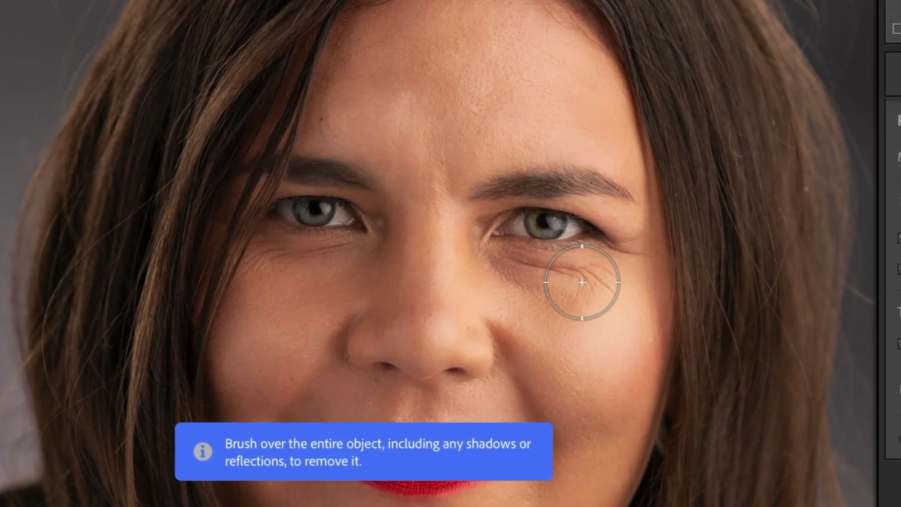
{"action": "scroll", "coordinate": [582, 282], "scroll_direction": "down", "scroll_amount": 5}
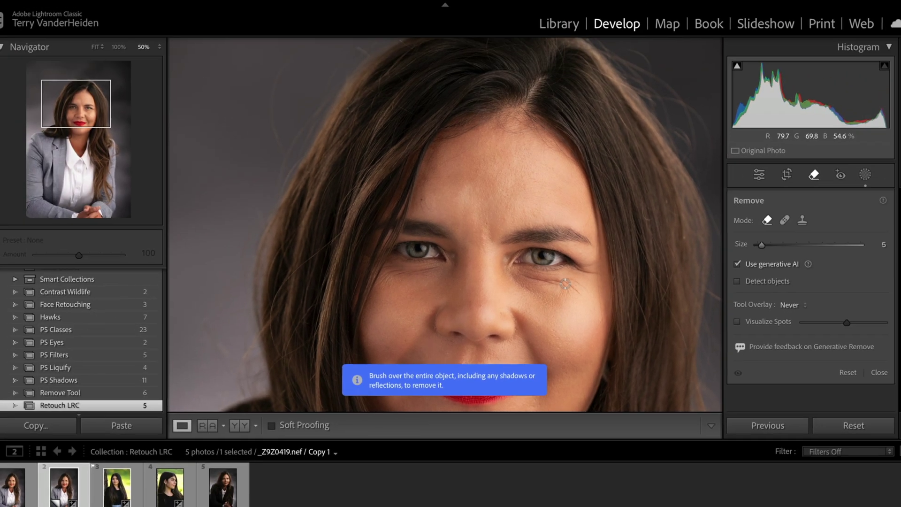
{"action": "left_click_drag", "start_coordinate": [582, 276], "coordinate": [521, 276]}
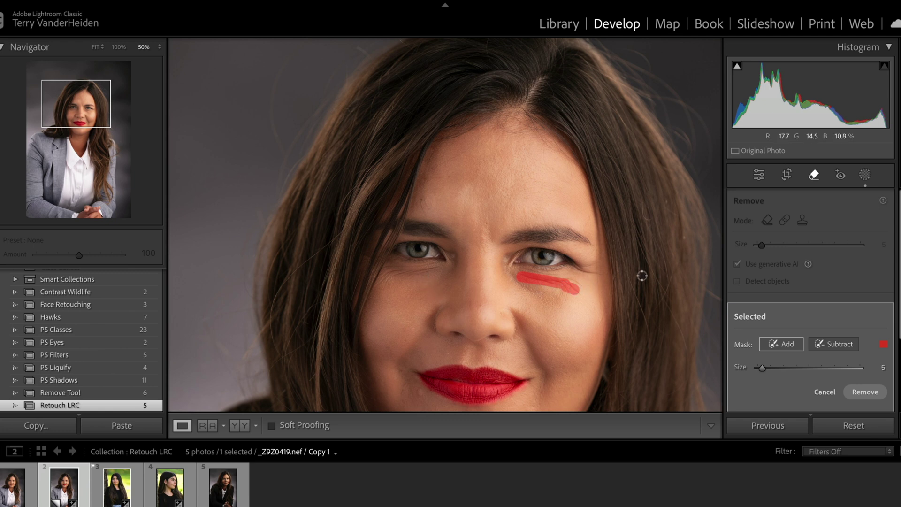
{"action": "left_click", "coordinate": [866, 392]}
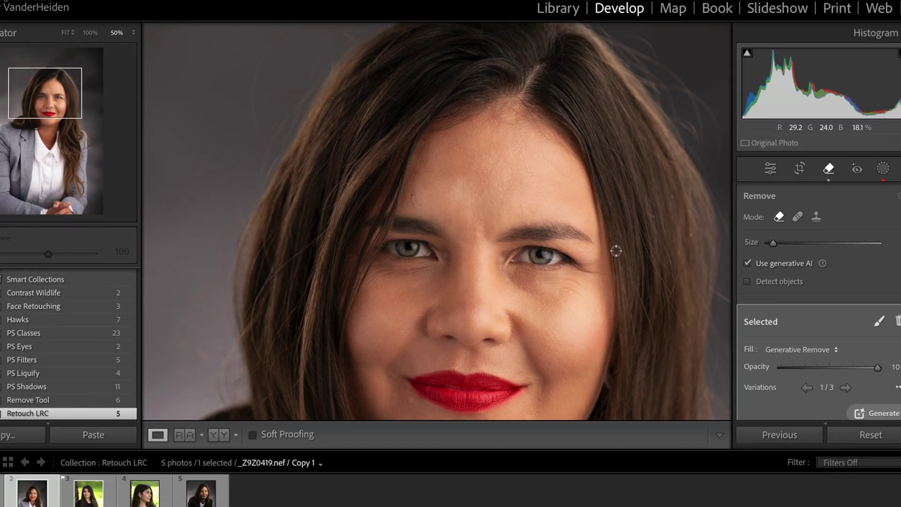
Compare the portrait before and after the edits, and set the under-eye removal's opacity to 54.
{"action": "key", "text": "backslash"}
{"action": "key", "text": "backslash"}
{"action": "key", "text": "backslash"}
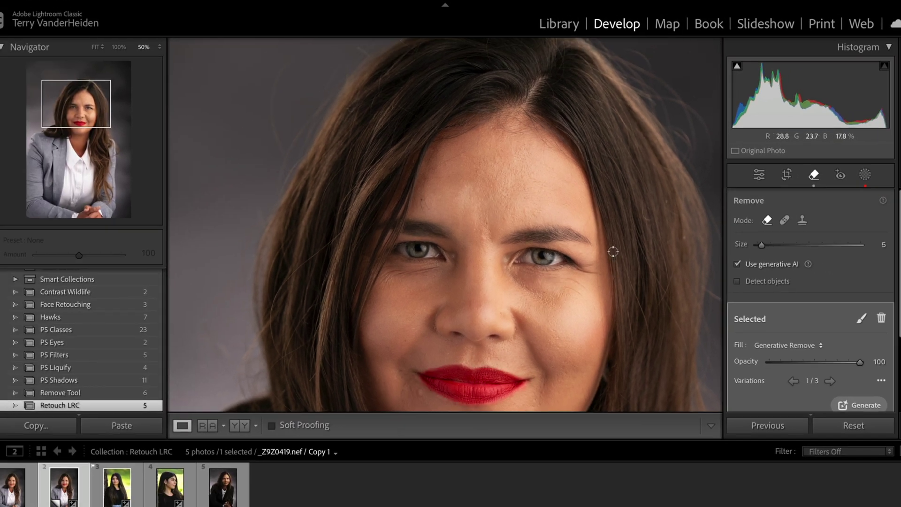
{"action": "key", "text": "backslash"}
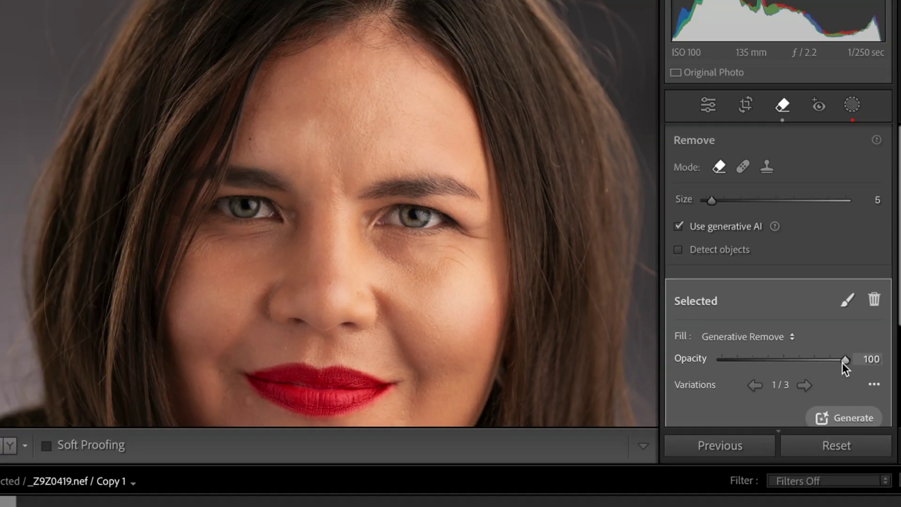
{"action": "left_click_drag", "start_coordinate": [789, 350], "coordinate": [783, 361]}
{"action": "left_click_drag", "start_coordinate": [857, 367], "coordinate": [818, 366]}
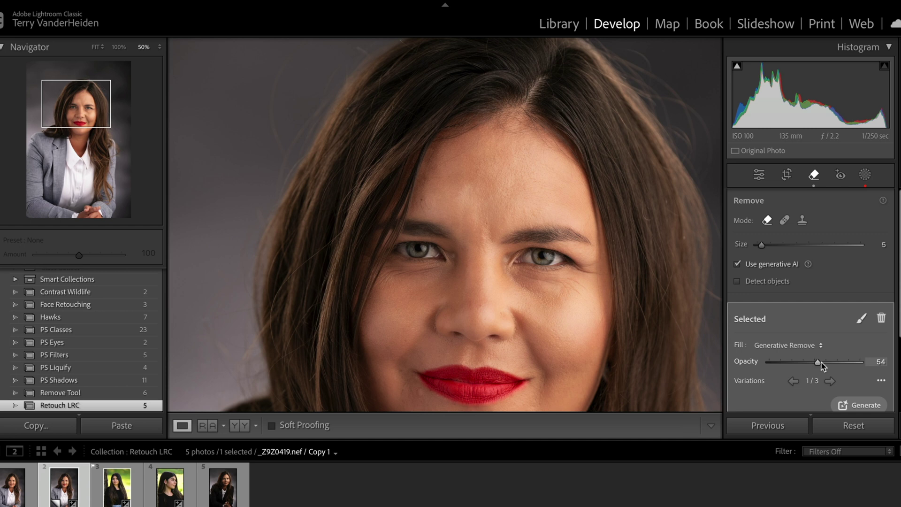
Create a people mask of Person 1's Eye Sclera and brighten it with Exposure 0.47, Highlights 8 and Whites 14.
{"action": "left_click", "coordinate": [865, 175]}
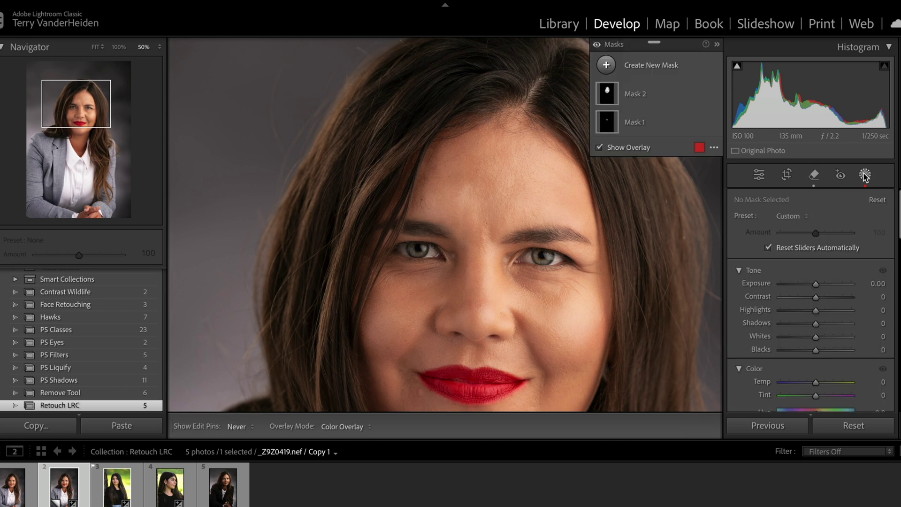
{"action": "left_click", "coordinate": [610, 67]}
{"action": "left_click", "coordinate": [656, 140]}
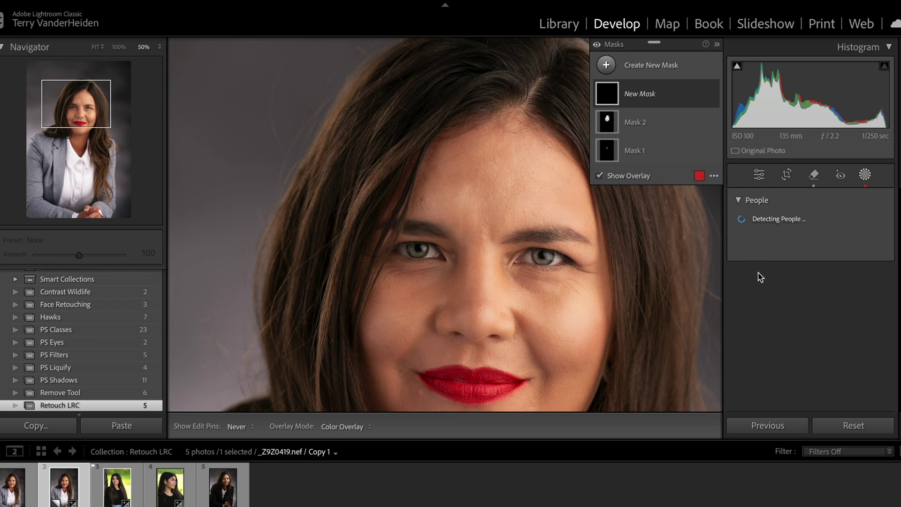
{"action": "left_click", "coordinate": [753, 225]}
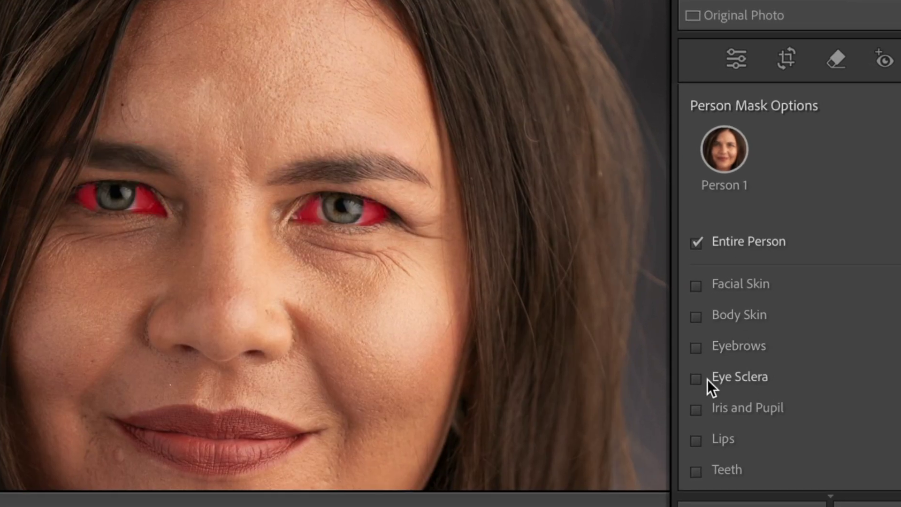
{"action": "left_click", "coordinate": [695, 379]}
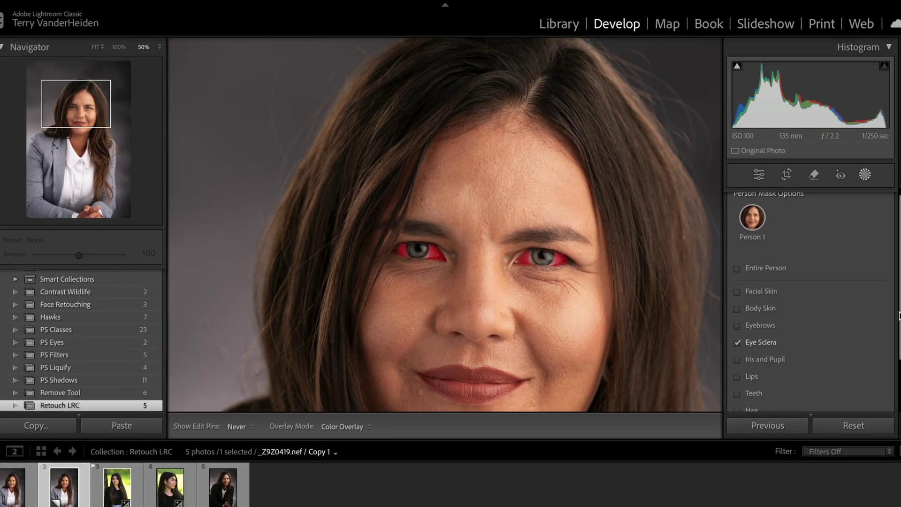
{"action": "scroll", "coordinate": [898, 314], "scroll_direction": "down", "scroll_amount": 3}
{"action": "scroll", "coordinate": [811, 300], "scroll_direction": "down", "scroll_amount": 1}
{"action": "left_click", "coordinate": [859, 396]}
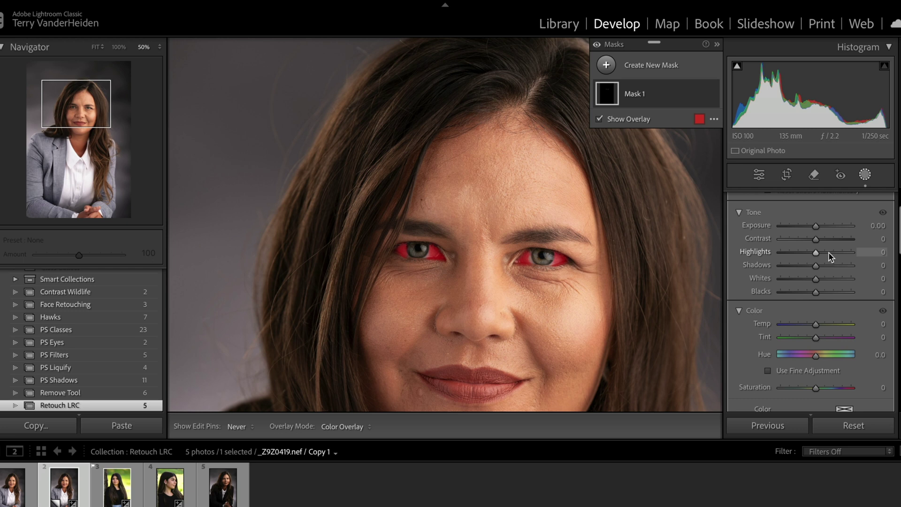
{"action": "left_click_drag", "start_coordinate": [818, 226], "coordinate": [821, 280]}
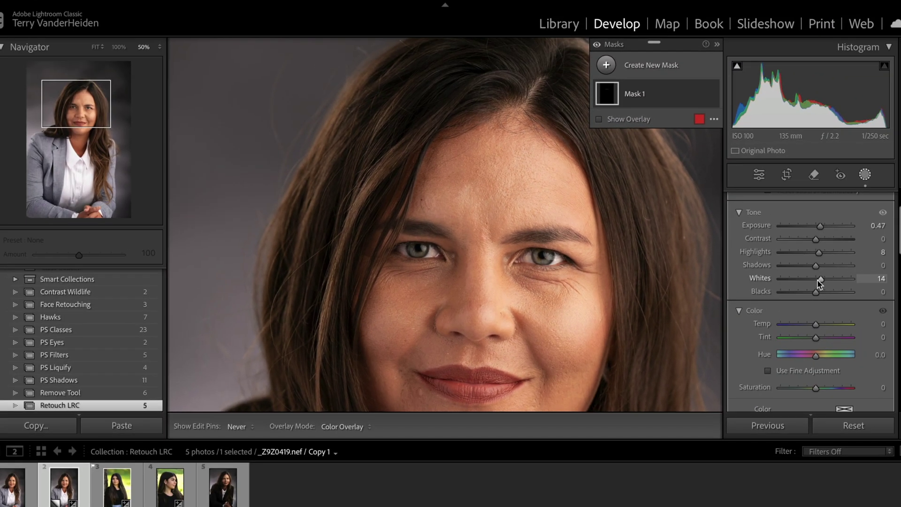
Create a people mask covering only the Hair of Person 1 and set its Exposure to 0.06.
{"action": "left_click", "coordinate": [605, 66]}
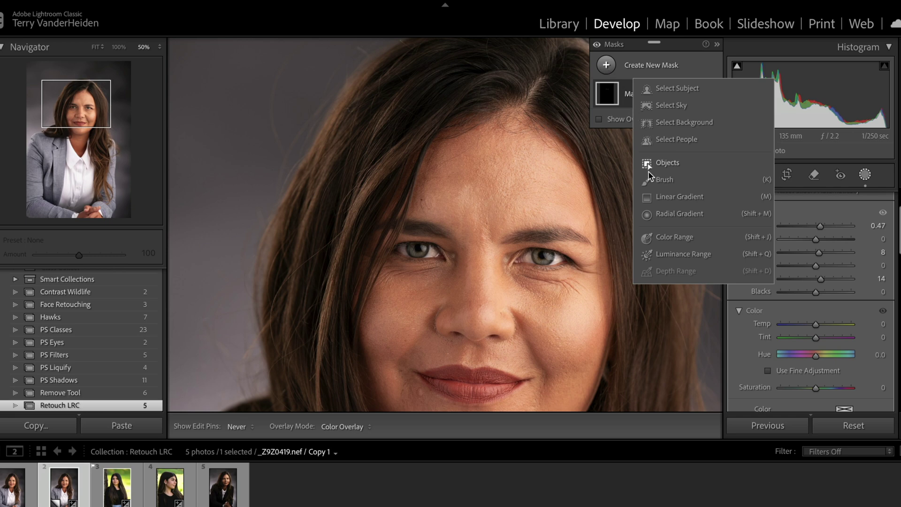
{"action": "left_click", "coordinate": [651, 141]}
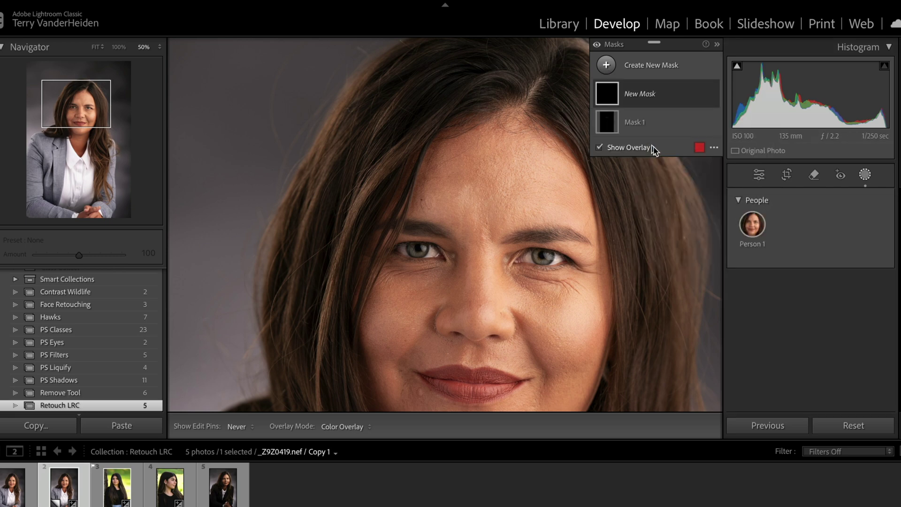
{"action": "left_click", "coordinate": [753, 225]}
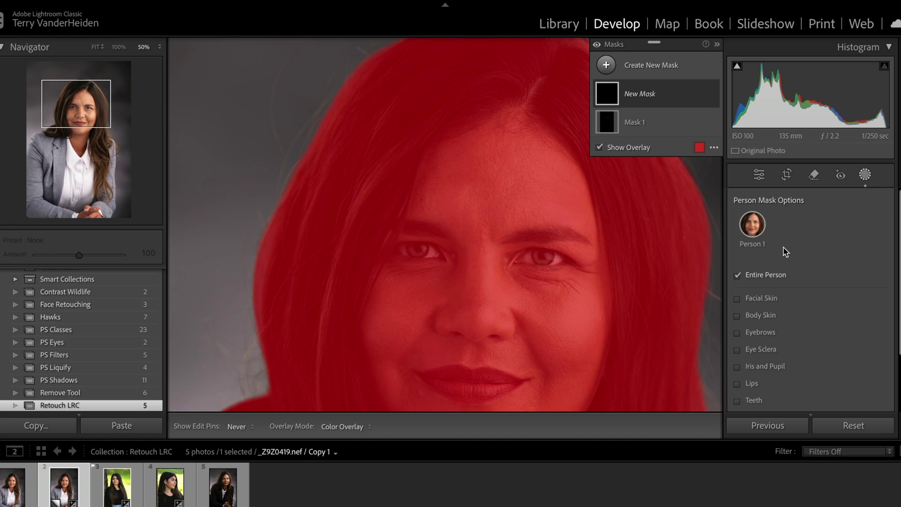
{"action": "scroll", "coordinate": [784, 249], "scroll_direction": "down", "scroll_amount": 3}
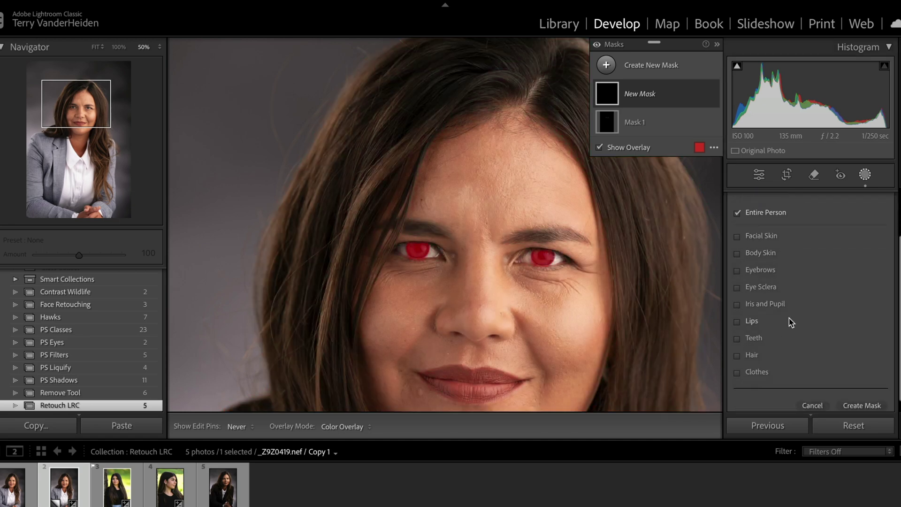
{"action": "left_click", "coordinate": [736, 356]}
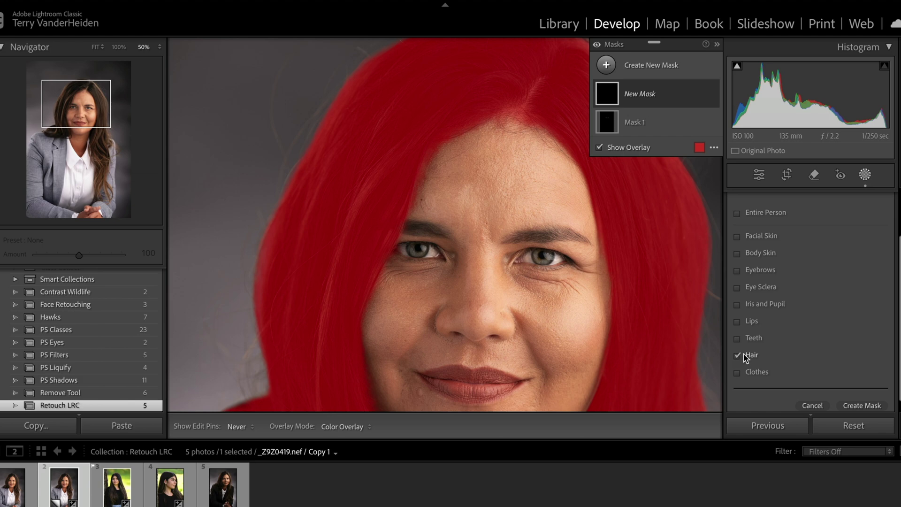
{"action": "left_click", "coordinate": [862, 406]}
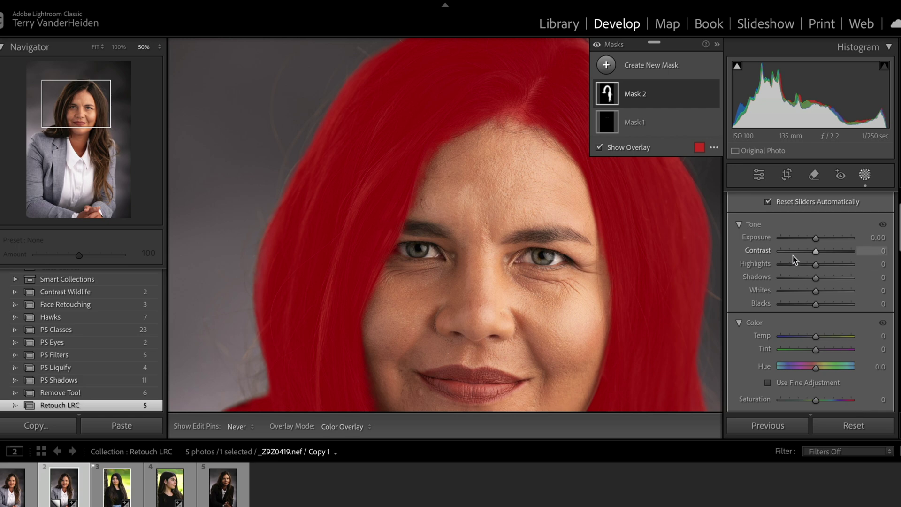
{"action": "left_click_drag", "start_coordinate": [814, 241], "coordinate": [816, 241]}
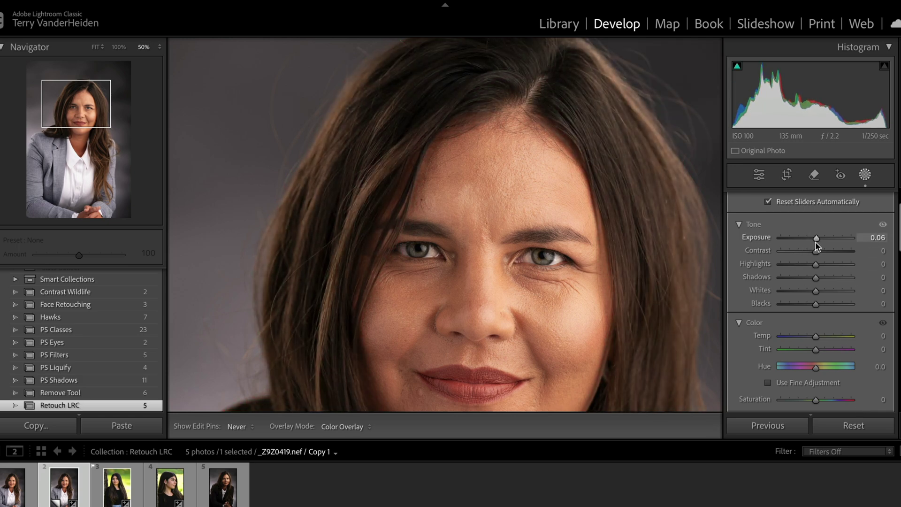
{"action": "scroll", "coordinate": [817, 284], "scroll_direction": "down", "scroll_amount": 8}
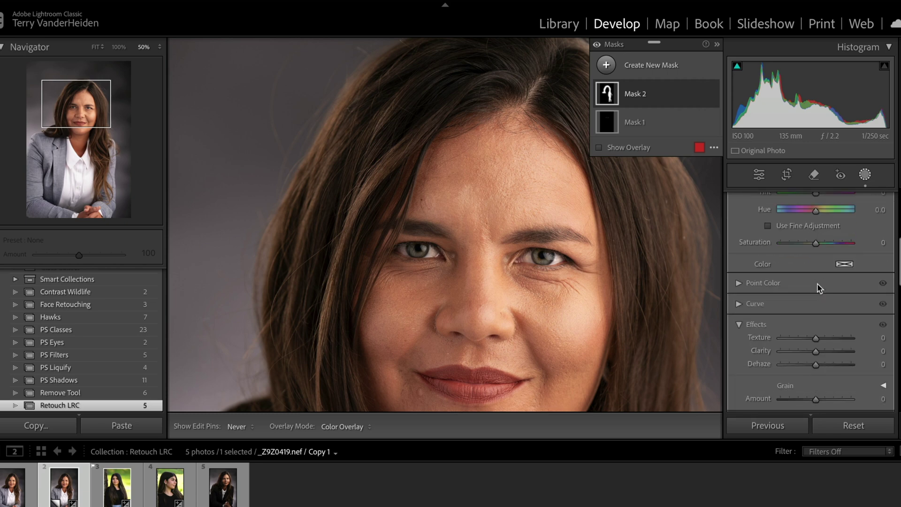
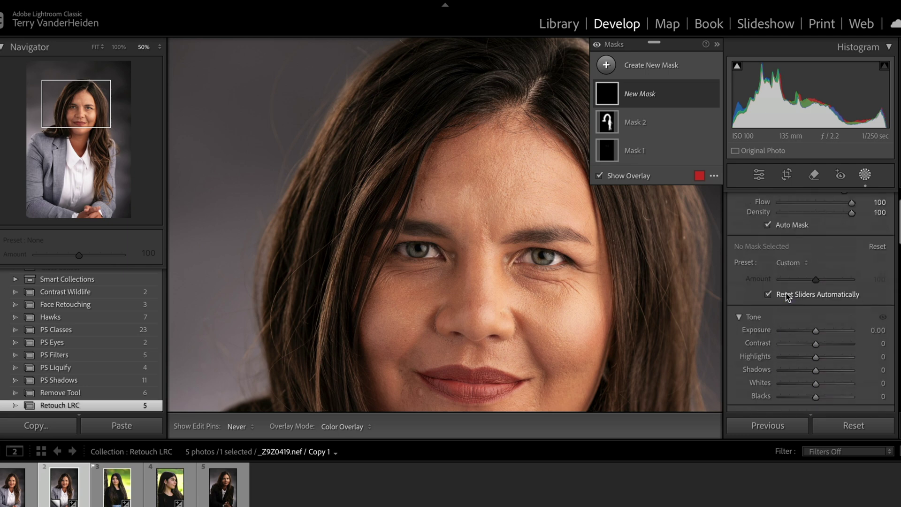
Brush the iris on the image's right side using the TV-001 Iris Highlight preset at brush size 7, viewing the photo at 200%.
{"action": "scroll", "coordinate": [787, 293], "scroll_direction": "up", "scroll_amount": 2}
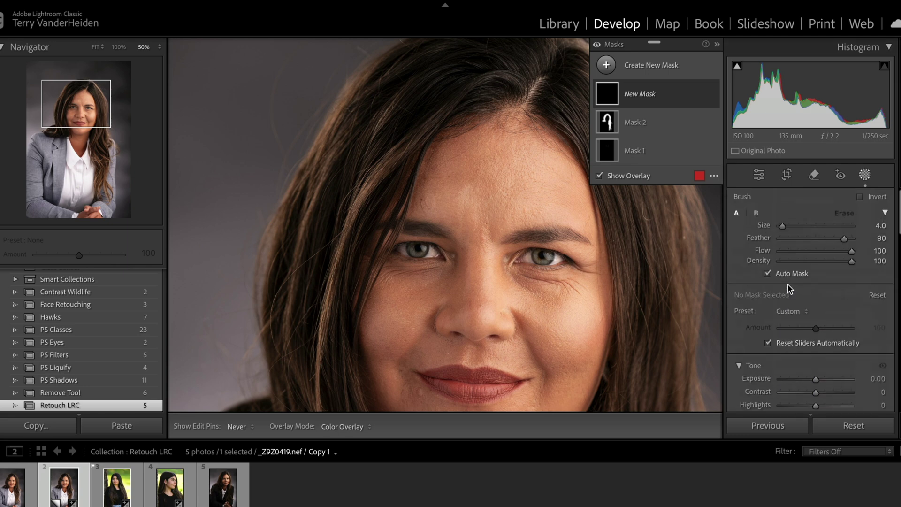
{"action": "left_click", "coordinate": [808, 312]}
{"action": "scroll", "coordinate": [807, 422], "scroll_direction": "down", "scroll_amount": 3}
{"action": "scroll", "coordinate": [820, 351], "scroll_direction": "down", "scroll_amount": 5}
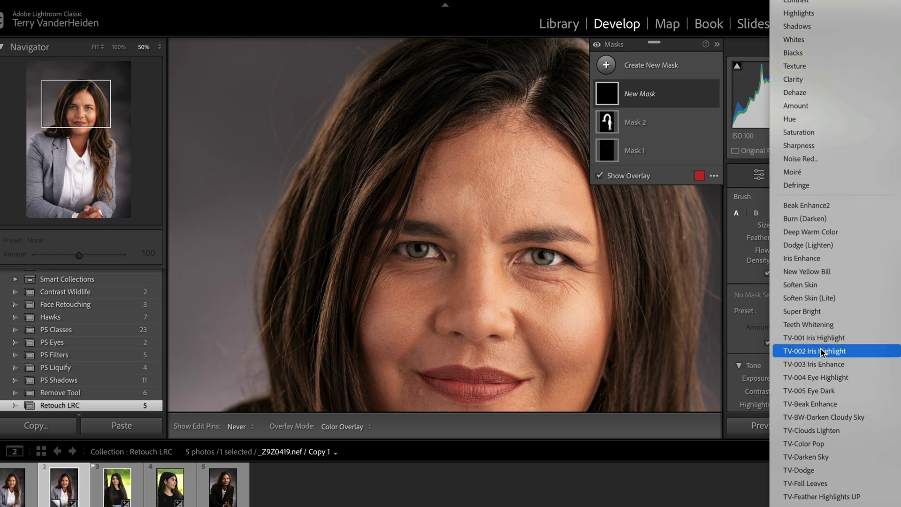
{"action": "left_click", "coordinate": [821, 341]}
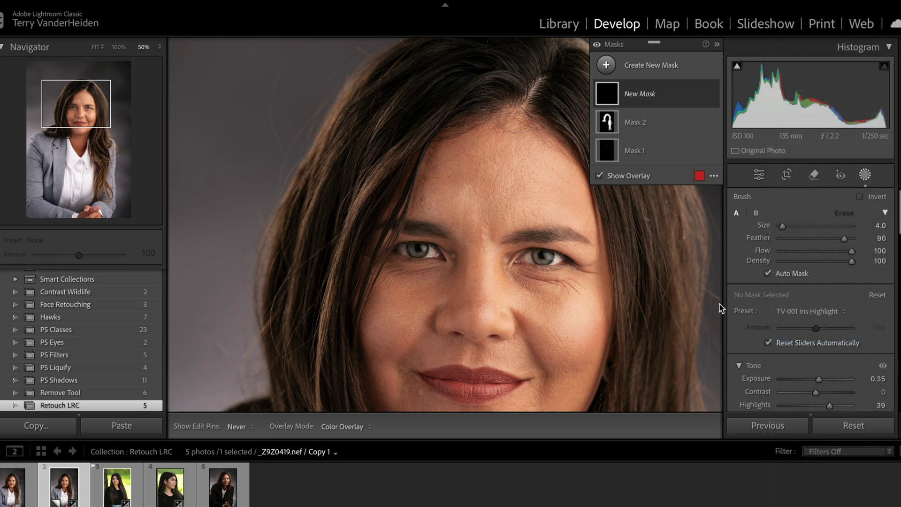
{"action": "left_click", "coordinate": [162, 47]}
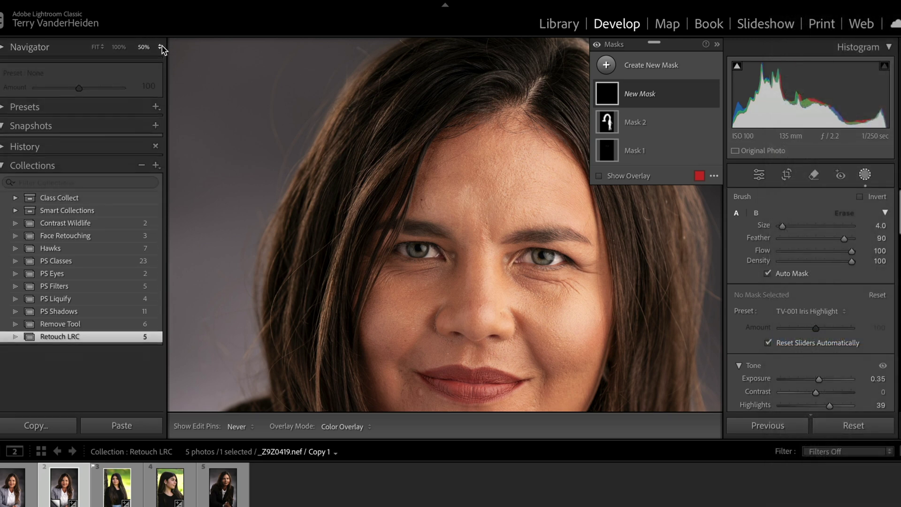
{"action": "left_click", "coordinate": [160, 47]}
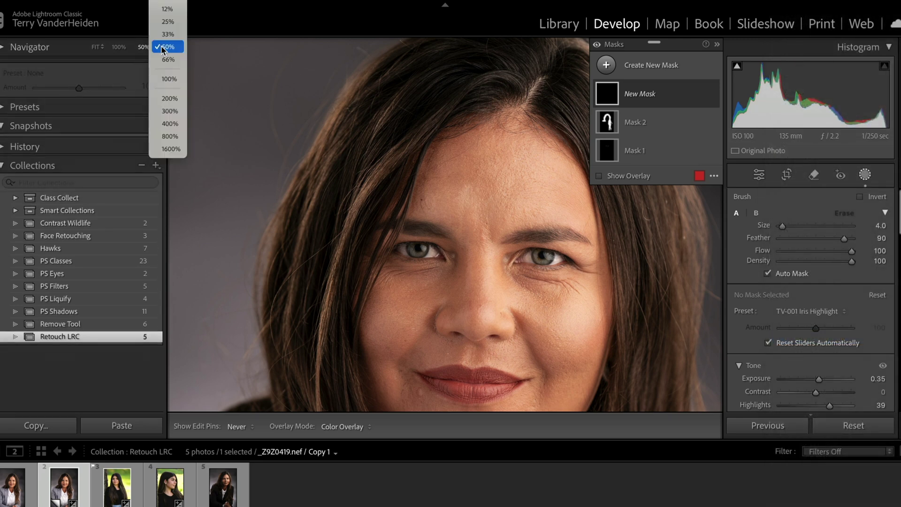
{"action": "left_click", "coordinate": [170, 97]}
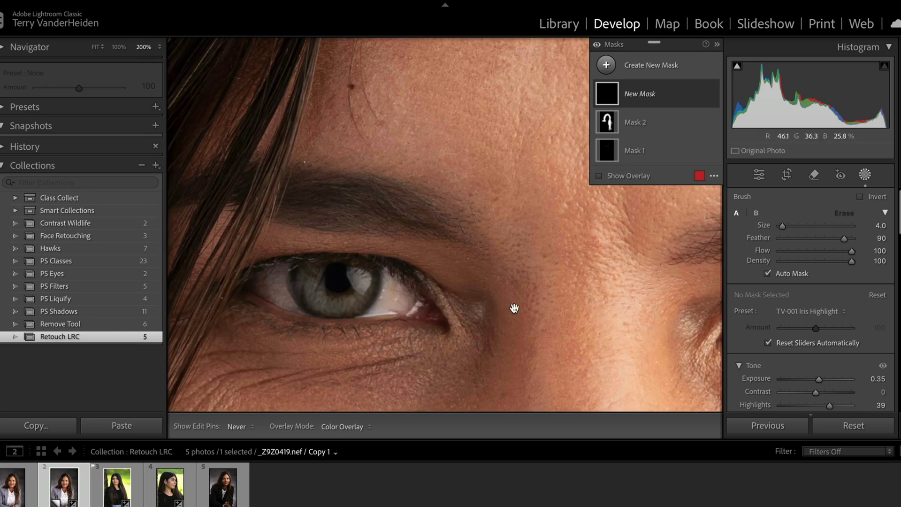
{"action": "left_click_drag", "start_coordinate": [549, 306], "coordinate": [289, 278]}
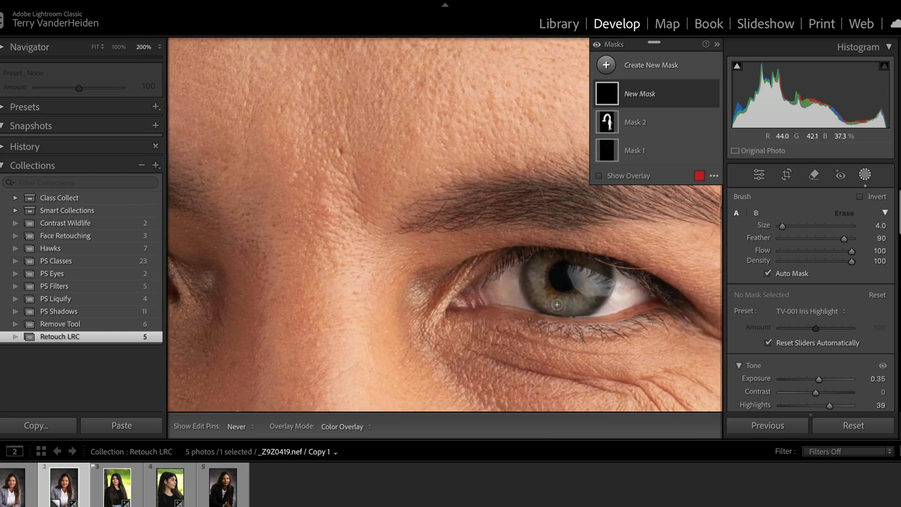
{"action": "scroll", "coordinate": [580, 305], "scroll_direction": "up", "scroll_amount": 3}
{"action": "mouse_move", "coordinate": [583, 300]}
{"action": "left_mouse_down"}
{"action": "mouse_move", "coordinate": [549, 303]}
{"action": "mouse_move", "coordinate": [526, 275]}
{"action": "mouse_move", "coordinate": [535, 260]}
{"action": "mouse_move", "coordinate": [528, 272]}
{"action": "mouse_move", "coordinate": [541, 303]}
{"action": "mouse_move", "coordinate": [587, 296]}
{"action": "left_mouse_up"}
Add a new brush mask with the TV-002 Iris Highlight preset and paint it over the same iris.
{"action": "key", "text": "k"}
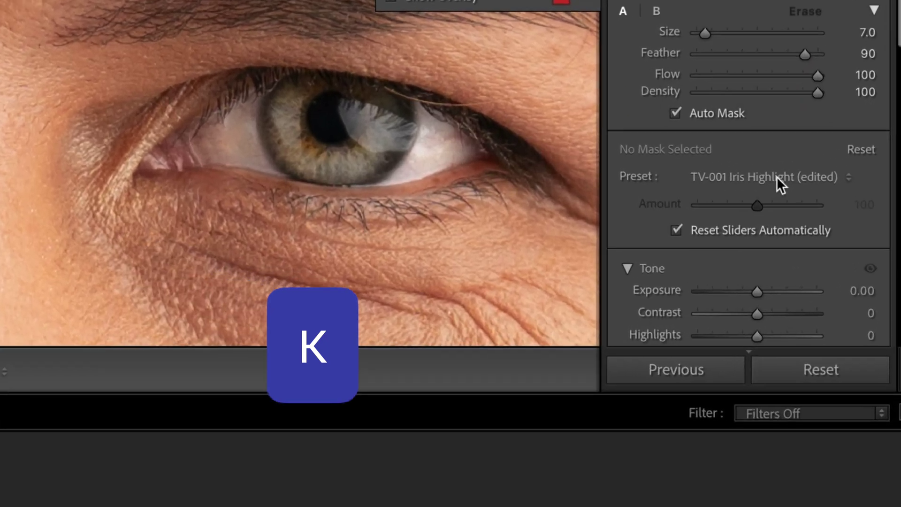
{"action": "left_click", "coordinate": [776, 177]}
{"action": "scroll", "coordinate": [790, 323], "scroll_direction": "down", "scroll_amount": 8}
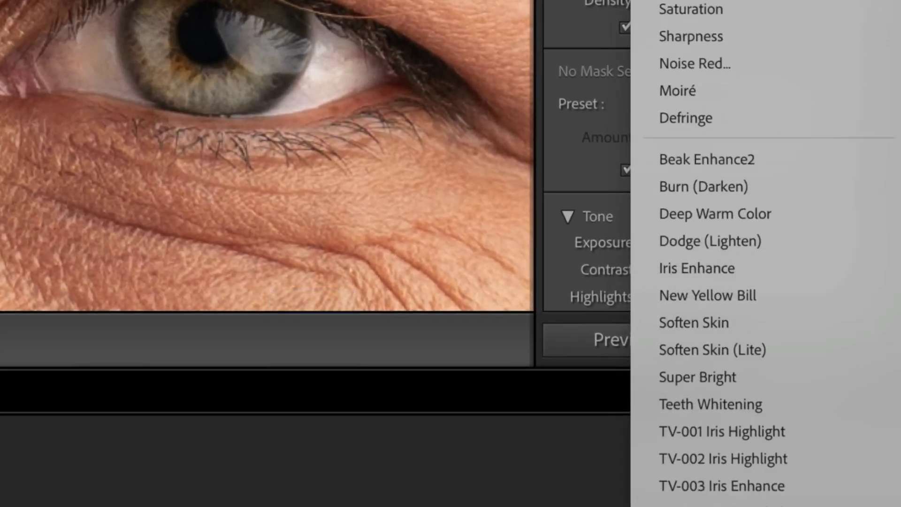
{"action": "scroll", "coordinate": [742, 396], "scroll_direction": "down", "scroll_amount": 4}
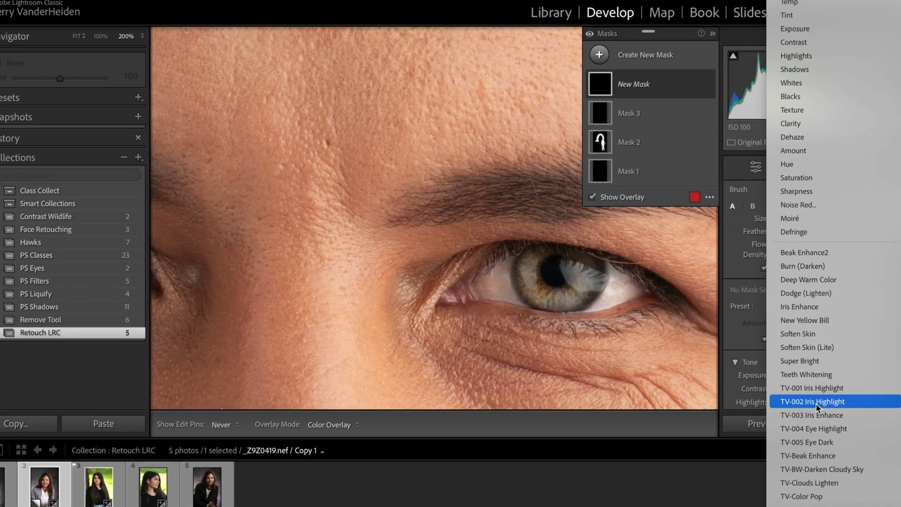
{"action": "left_click", "coordinate": [816, 404]}
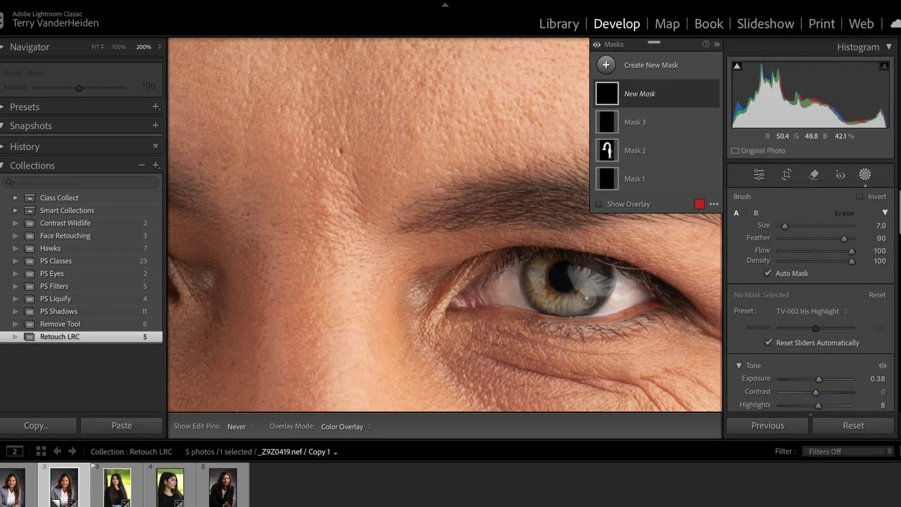
{"action": "mouse_move", "coordinate": [583, 303]}
{"action": "left_mouse_down"}
{"action": "mouse_move", "coordinate": [546, 302]}
{"action": "mouse_move", "coordinate": [535, 277]}
{"action": "left_mouse_up"}
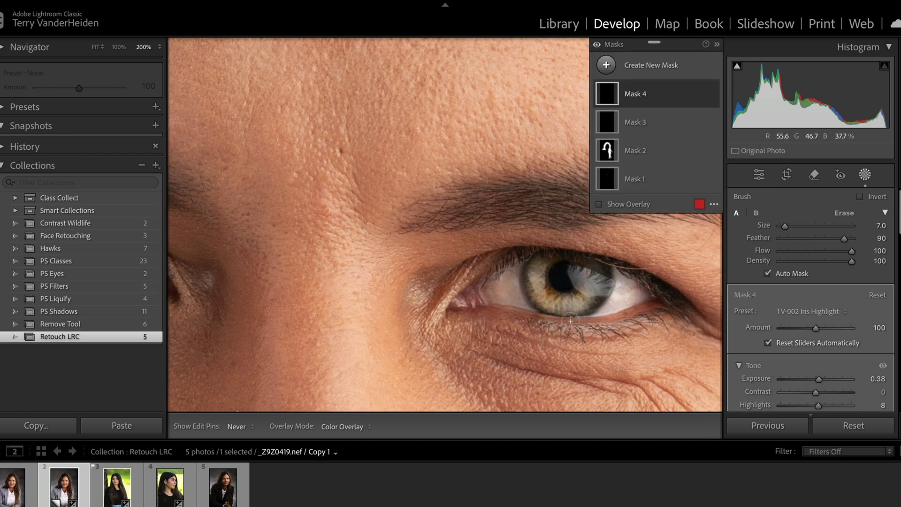
Add another brush mask with the TV-003 Iris Enhance preset and paint it over the same iris.
{"action": "key", "text": "shift+k"}
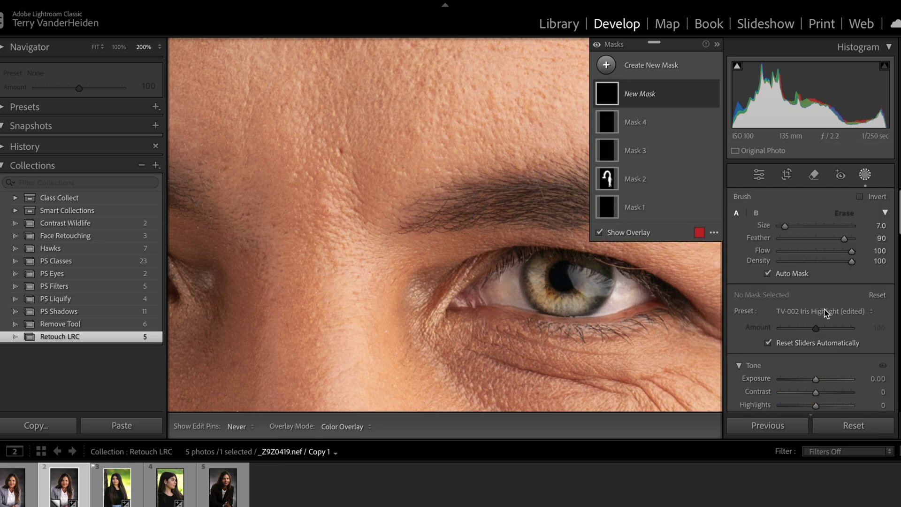
{"action": "left_click", "coordinate": [826, 312]}
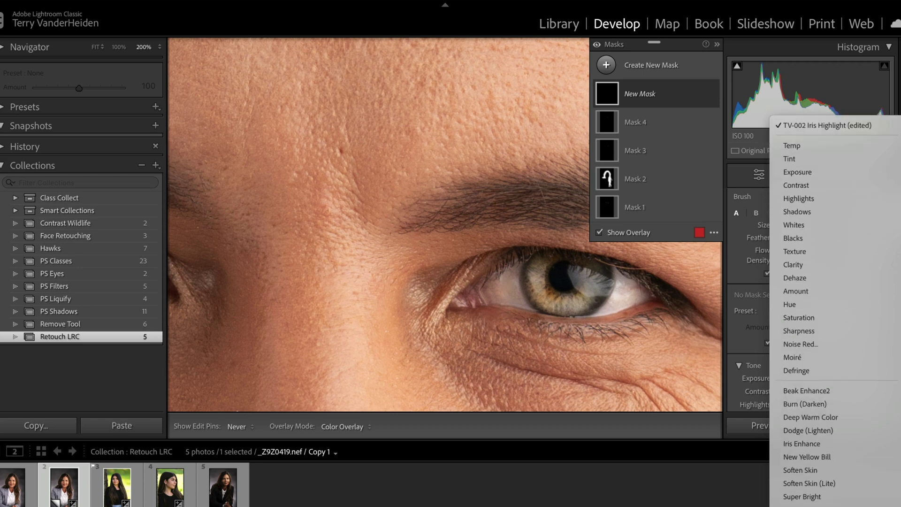
{"action": "scroll", "coordinate": [801, 390], "scroll_direction": "down", "scroll_amount": 5}
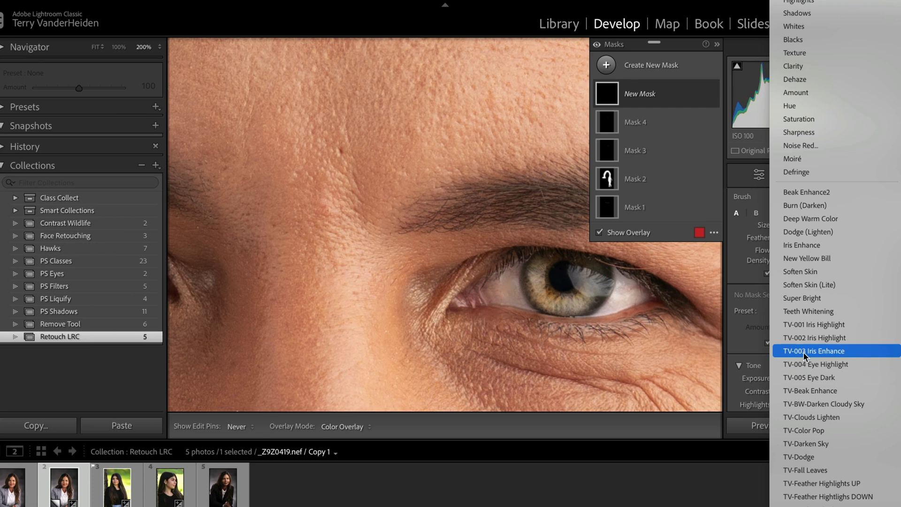
{"action": "left_click", "coordinate": [805, 356]}
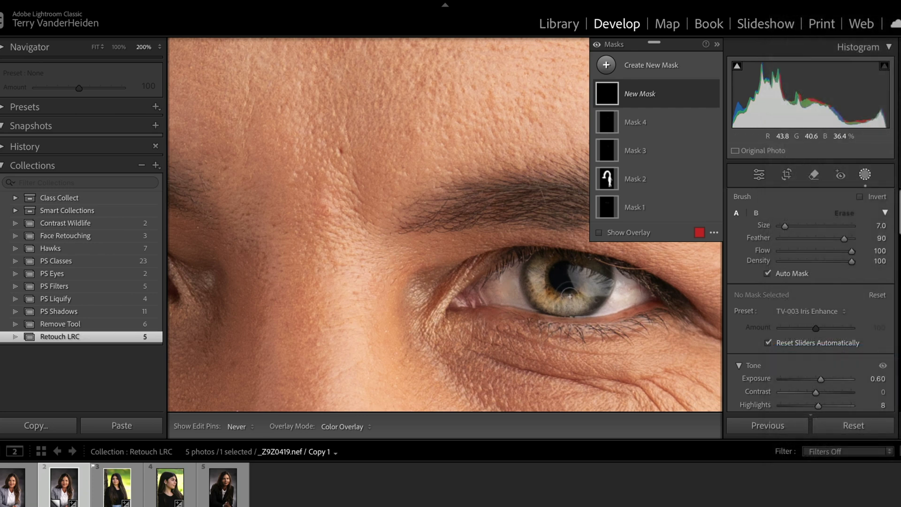
{"action": "mouse_move", "coordinate": [576, 306]}
{"action": "left_mouse_down"}
{"action": "mouse_move", "coordinate": [544, 303]}
{"action": "mouse_move", "coordinate": [535, 274]}
{"action": "left_mouse_up"}
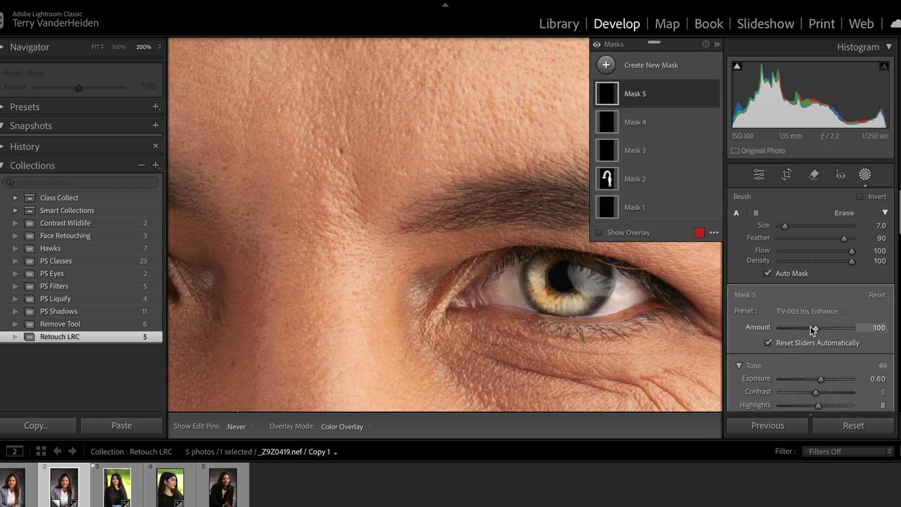
Set the Iris Enhance mask's Amount to 20 and check the portrait fitted to the window and at 200%.
{"action": "left_click_drag", "start_coordinate": [813, 327], "coordinate": [787, 330]}
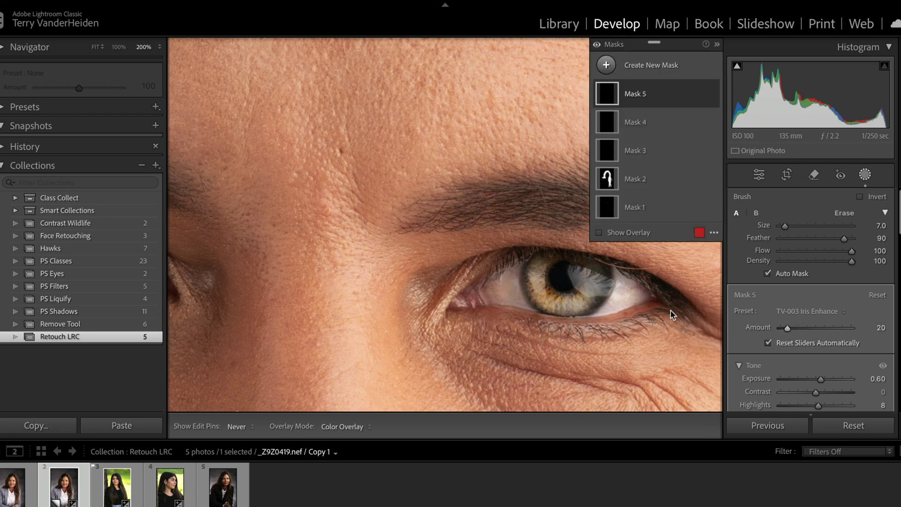
{"action": "left_click", "coordinate": [91, 49]}
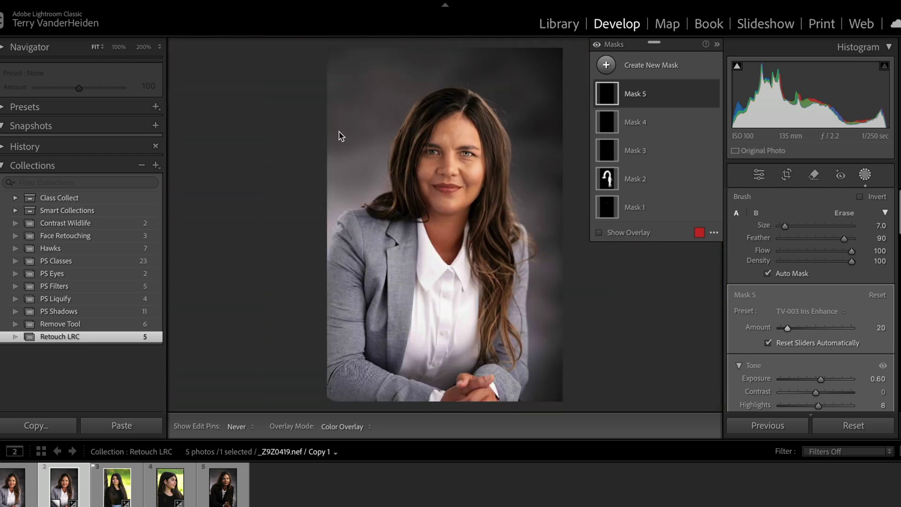
{"action": "left_click", "coordinate": [149, 50]}
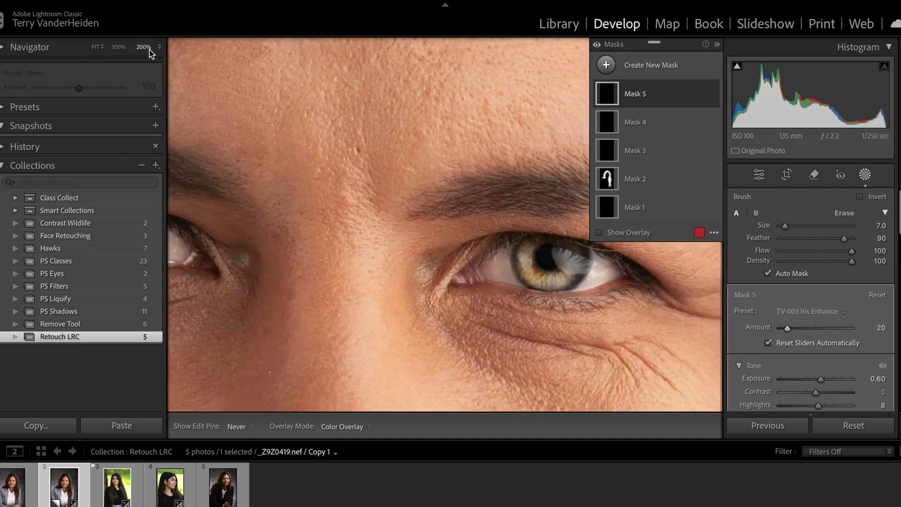
View the portrait at 50% and compare the whole retouch with its before state.
{"action": "left_click", "coordinate": [159, 50]}
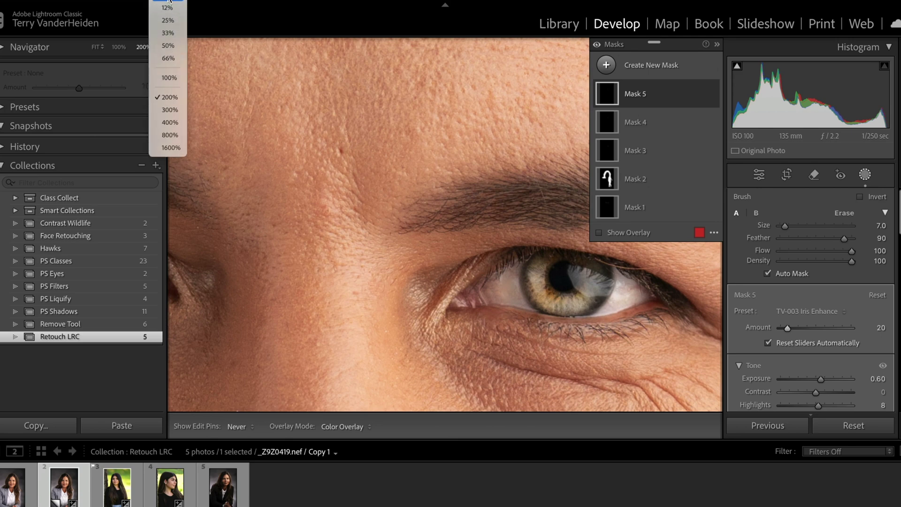
{"action": "left_click", "coordinate": [168, 45]}
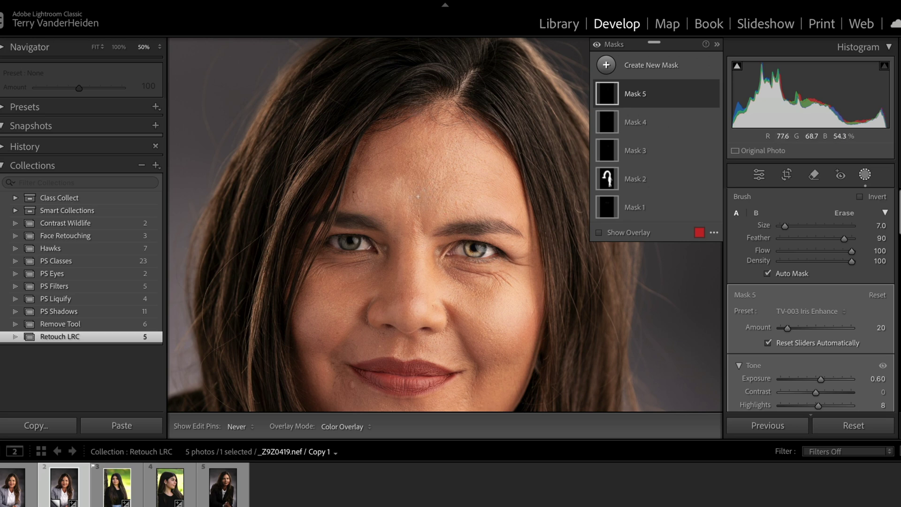
{"action": "key", "text": "backslash"}
{"action": "key", "text": "backslash"}
{"action": "key", "text": "backslash"}
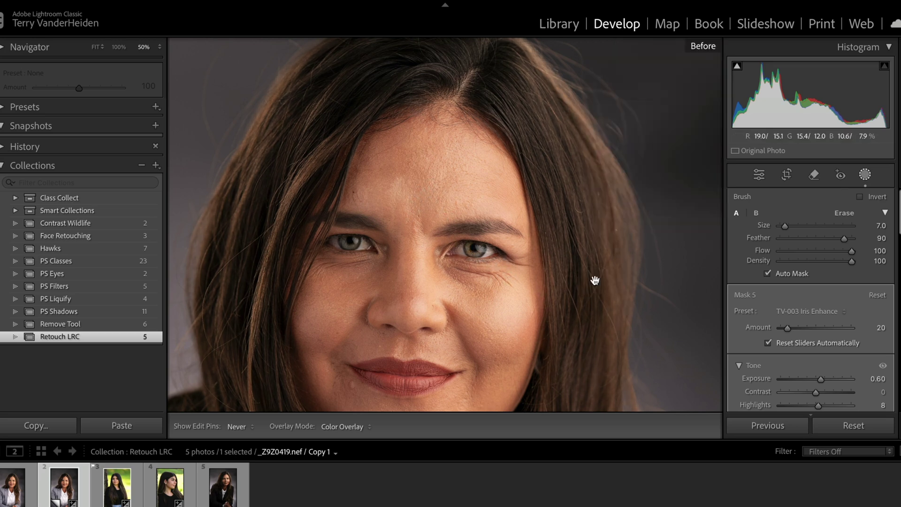
{"action": "key", "text": "backslash"}
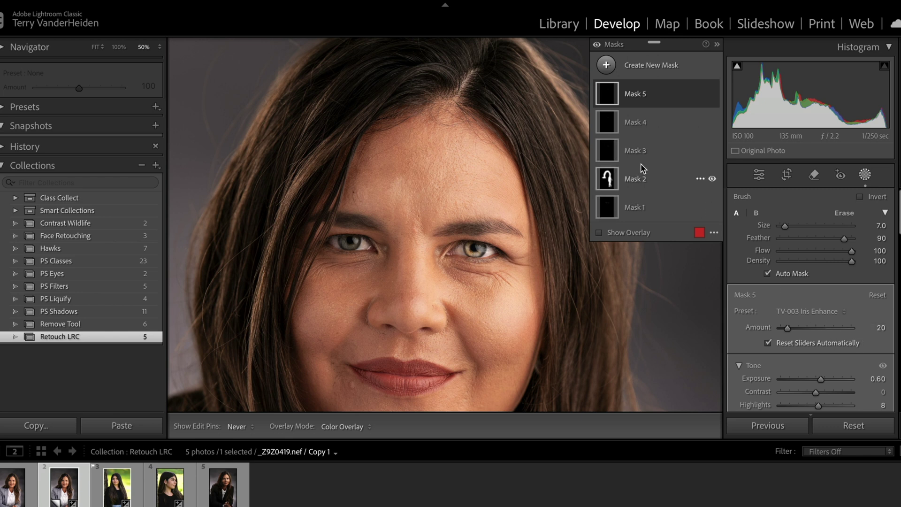
Reduce the Amount of Mask 5 (TV-003 Iris Enhance) to 3 and of Mask 4 (TV-002 Iris Highlight) to 23.
{"action": "left_click", "coordinate": [649, 94]}
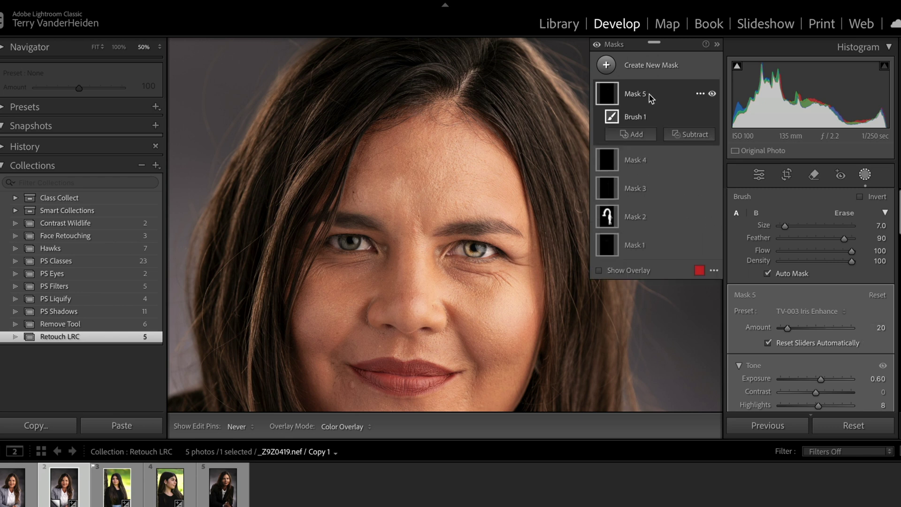
{"action": "left_click_drag", "start_coordinate": [792, 327], "coordinate": [783, 328]}
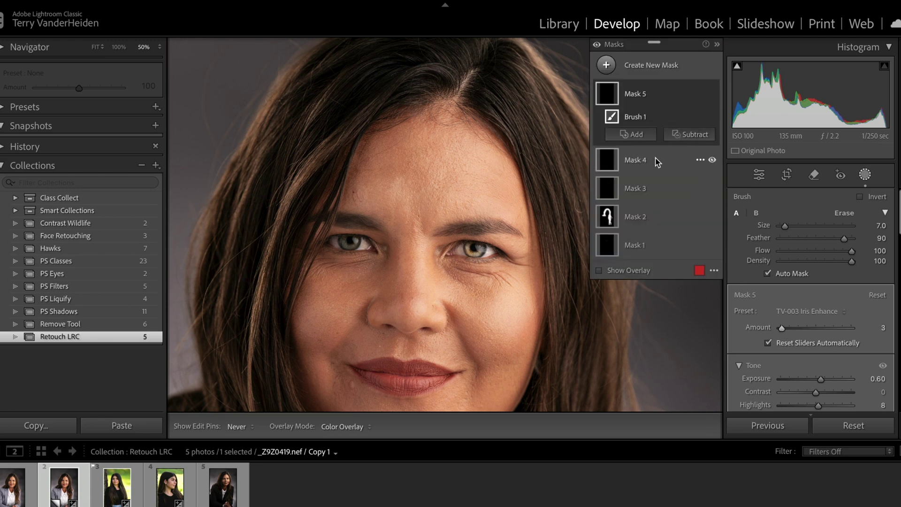
{"action": "left_click", "coordinate": [658, 162]}
{"action": "left_click_drag", "start_coordinate": [816, 328], "coordinate": [789, 332]}
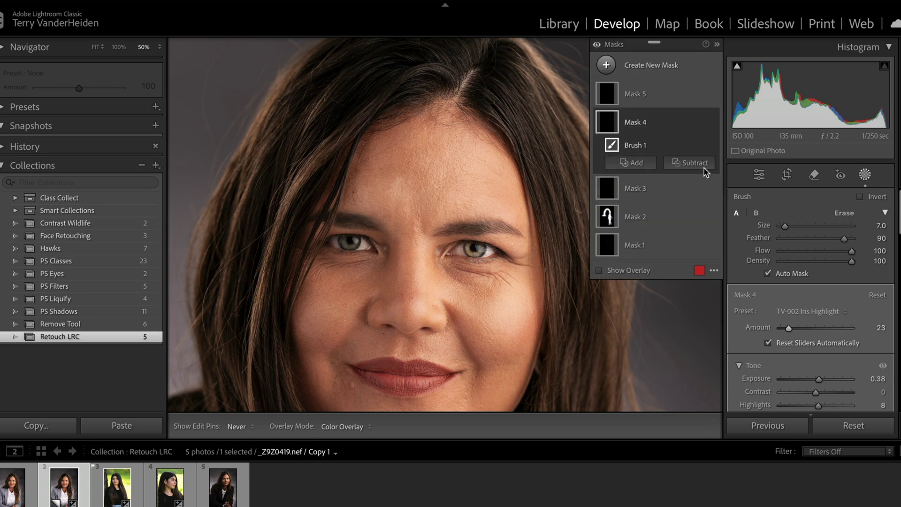
Set the Amount of Mask 3, the TV-001 Iris Highlight mask, to 70.
{"action": "left_click", "coordinate": [654, 194]}
{"action": "left_click_drag", "start_coordinate": [815, 328], "coordinate": [803, 330]}
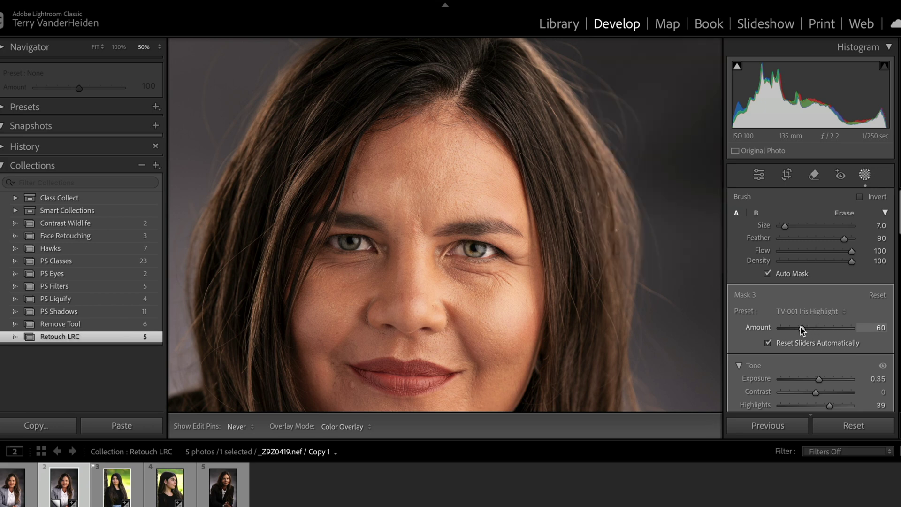
{"action": "left_click_drag", "start_coordinate": [805, 330], "coordinate": [806, 330]}
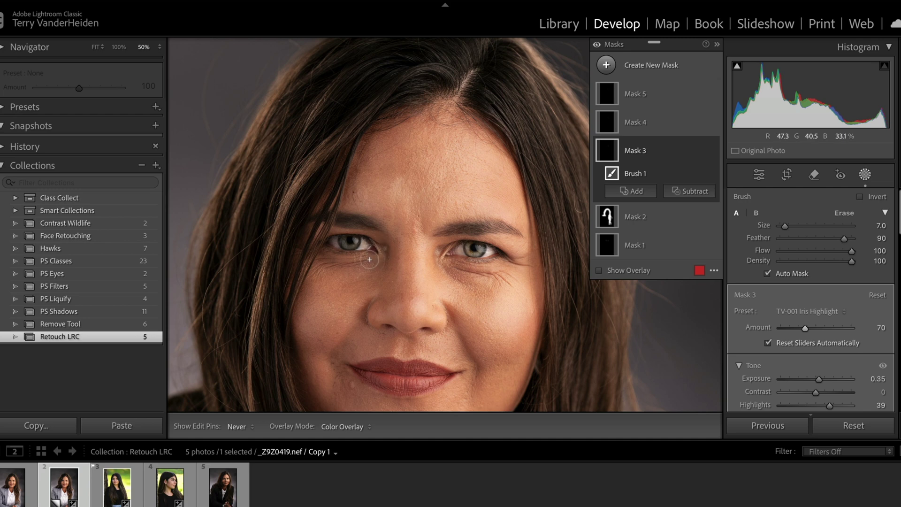
Create a Select People mask of Person 1's Body Skin and set its Texture to -72.
{"action": "mouse_move", "coordinate": [599, 115]}
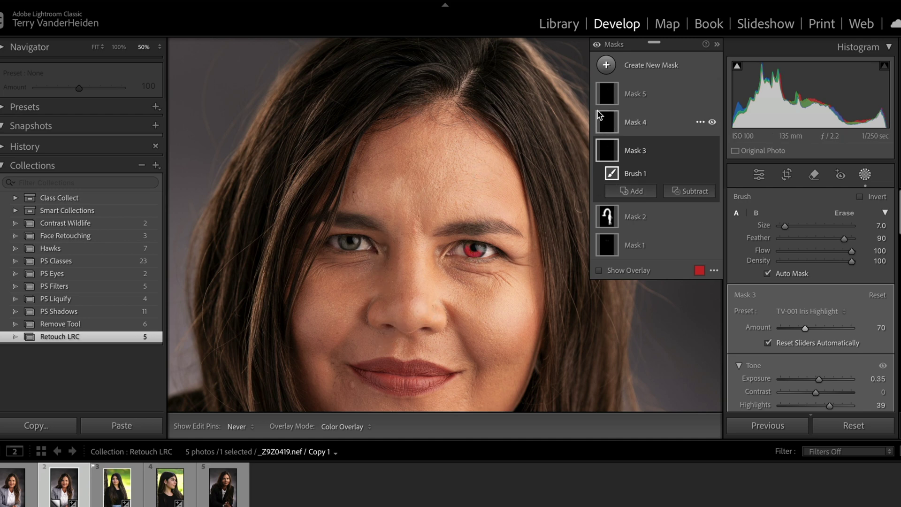
{"action": "left_click", "coordinate": [607, 66]}
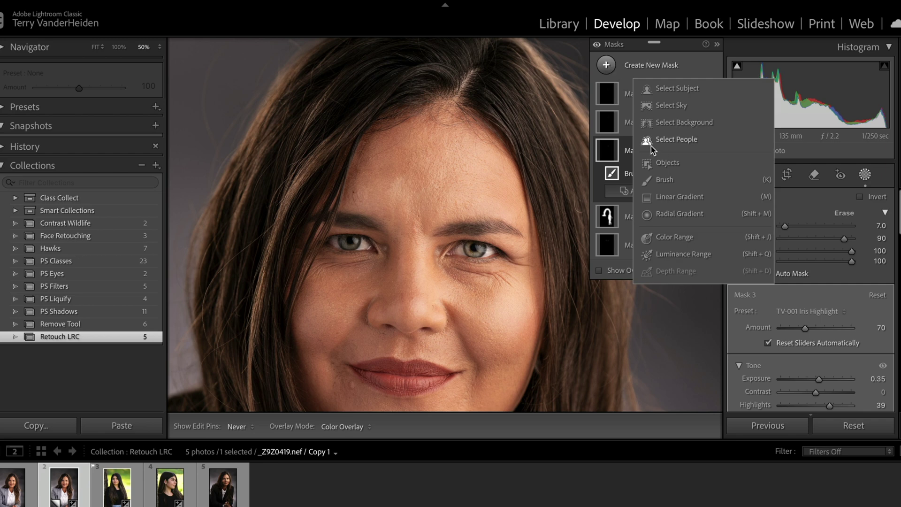
{"action": "left_click", "coordinate": [651, 141]}
{"action": "left_click", "coordinate": [763, 241]}
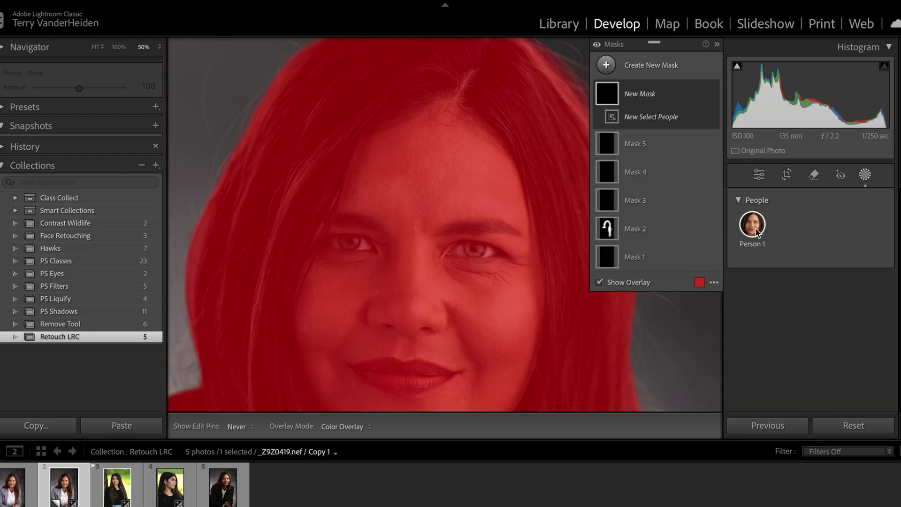
{"action": "scroll", "coordinate": [769, 282], "scroll_direction": "down", "scroll_amount": 3}
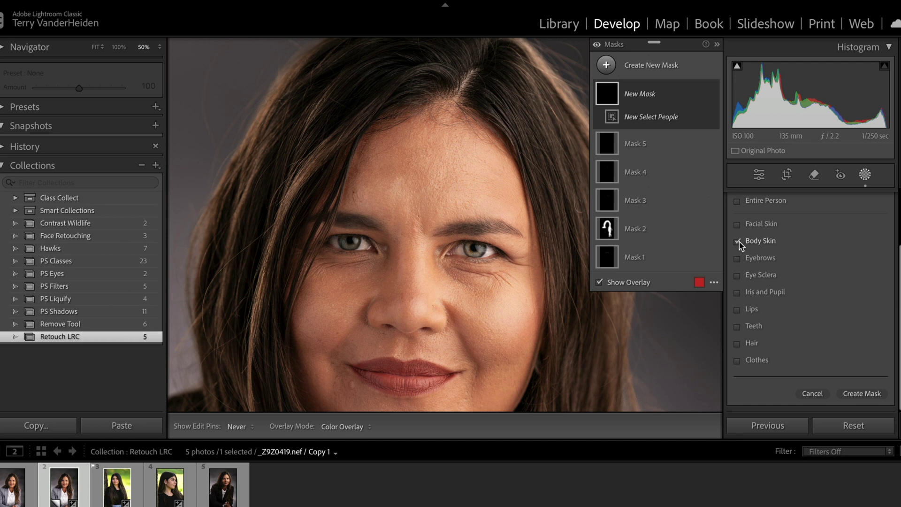
{"action": "left_click", "coordinate": [876, 395]}
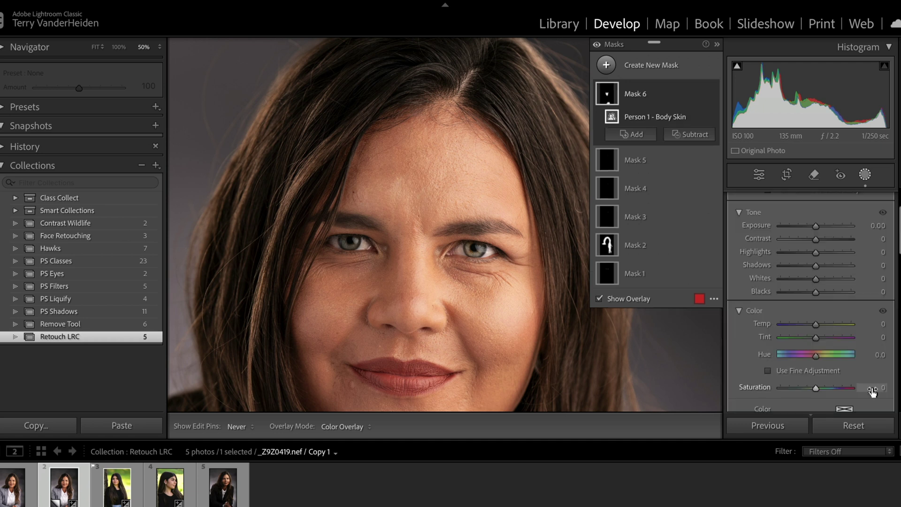
{"action": "scroll", "coordinate": [845, 338], "scroll_direction": "down", "scroll_amount": 2}
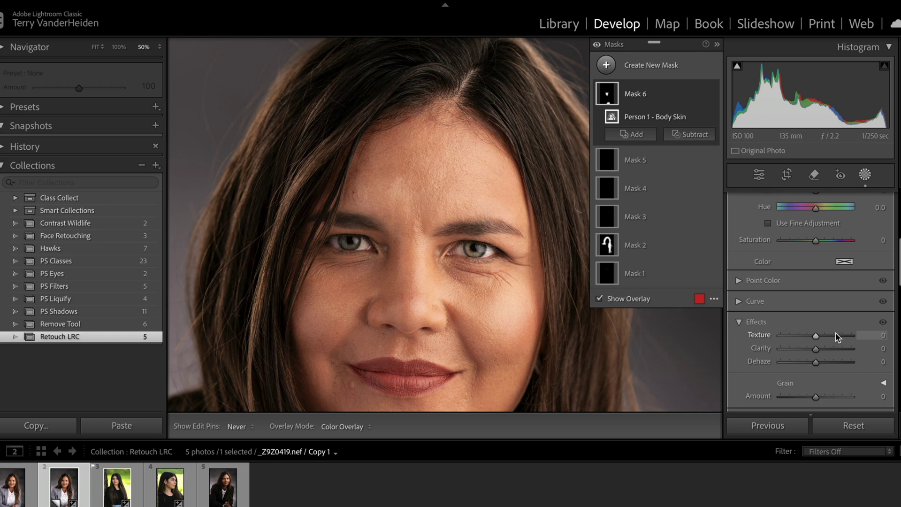
{"action": "left_click_drag", "start_coordinate": [816, 335], "coordinate": [791, 341]}
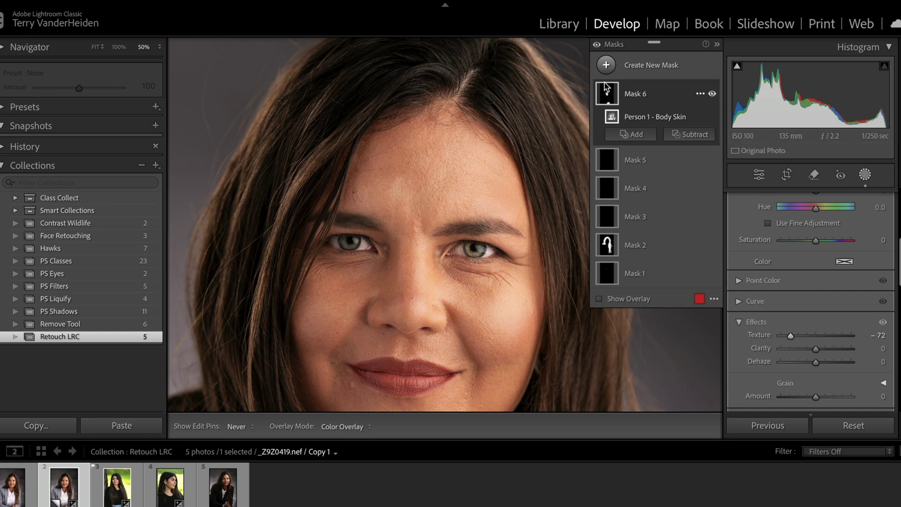
Heal the blemish beside the mouth corner on the image's left with the Remove tool's Heal mode at size 5, feather 55.
{"action": "left_click", "coordinate": [814, 176]}
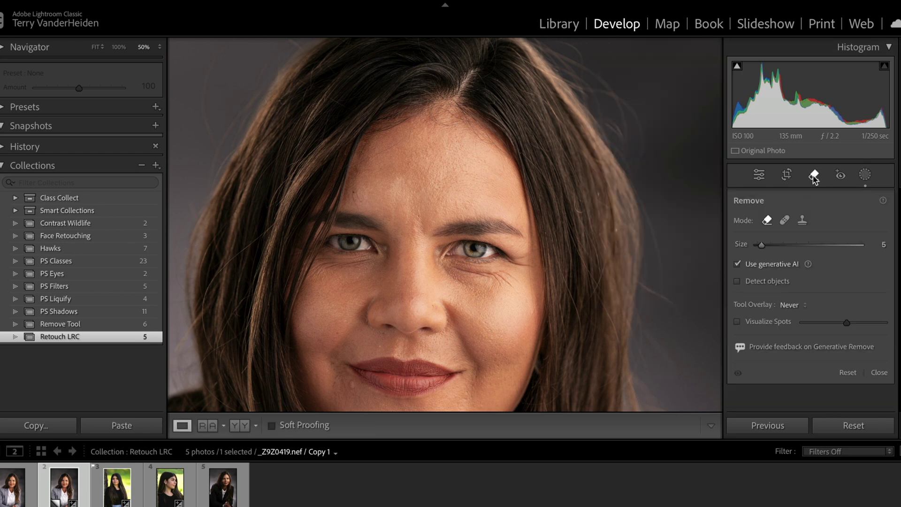
{"action": "left_click", "coordinate": [785, 220]}
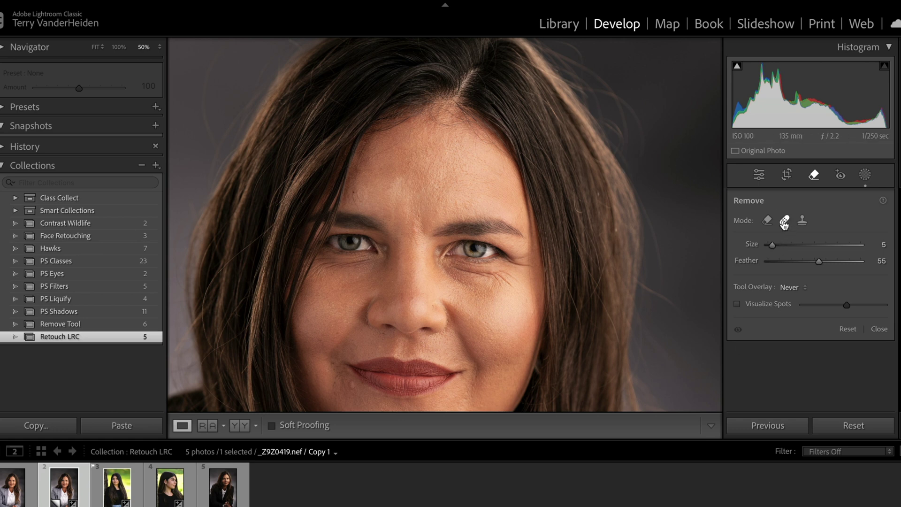
{"action": "left_click", "coordinate": [353, 384]}
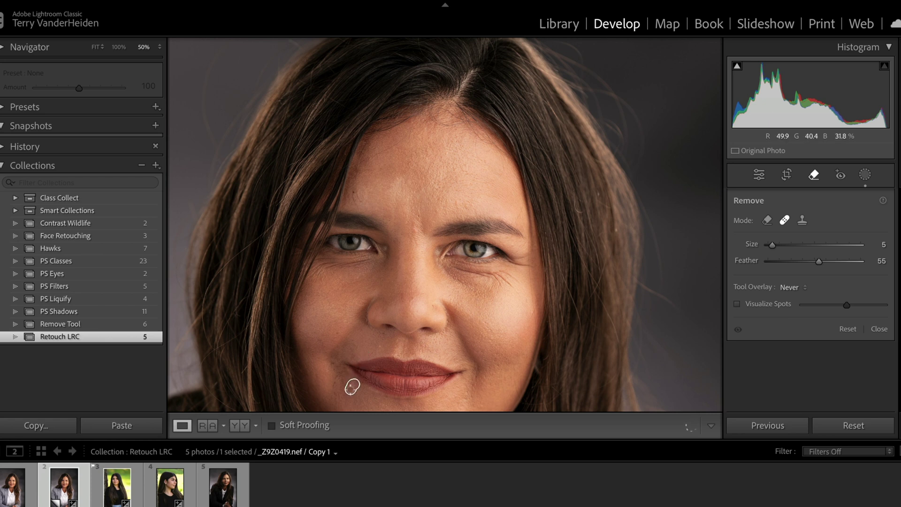
{"action": "scroll", "coordinate": [632, 352], "scroll_direction": "down", "scroll_amount": 3}
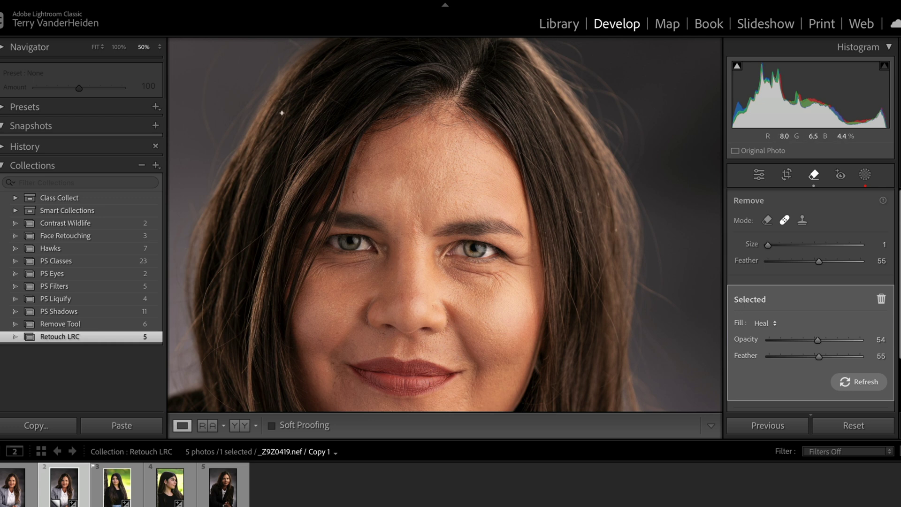
Examine the skin around the nose and lips at 200% for remaining blemishes.
{"action": "left_click", "coordinate": [160, 48]}
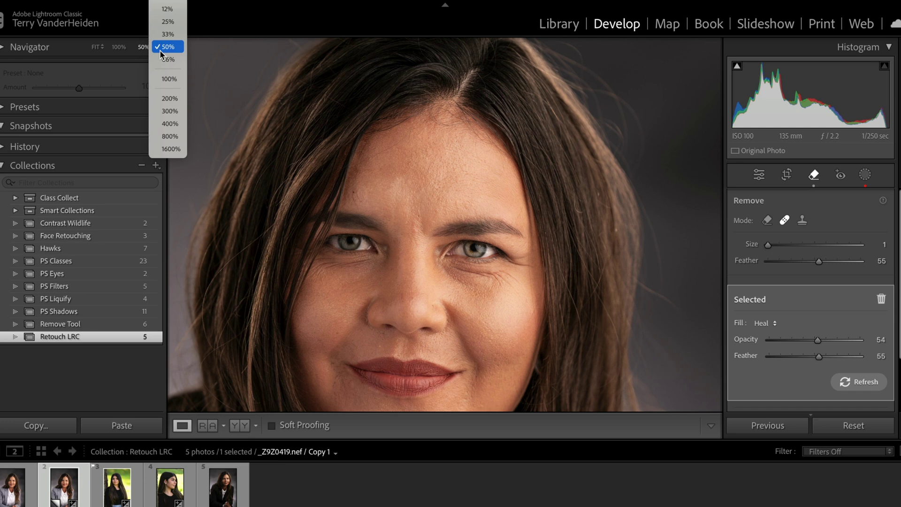
{"action": "left_click", "coordinate": [161, 99]}
{"action": "left_click_drag", "start_coordinate": [350, 276], "coordinate": [401, 121]}
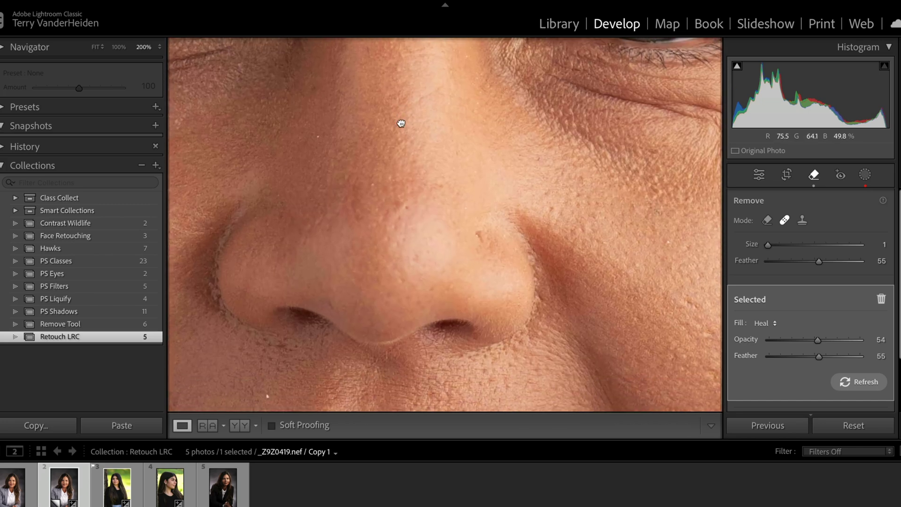
{"action": "left_click_drag", "start_coordinate": [408, 193], "coordinate": [444, 138]}
{"action": "left_click_drag", "start_coordinate": [380, 244], "coordinate": [452, 209]}
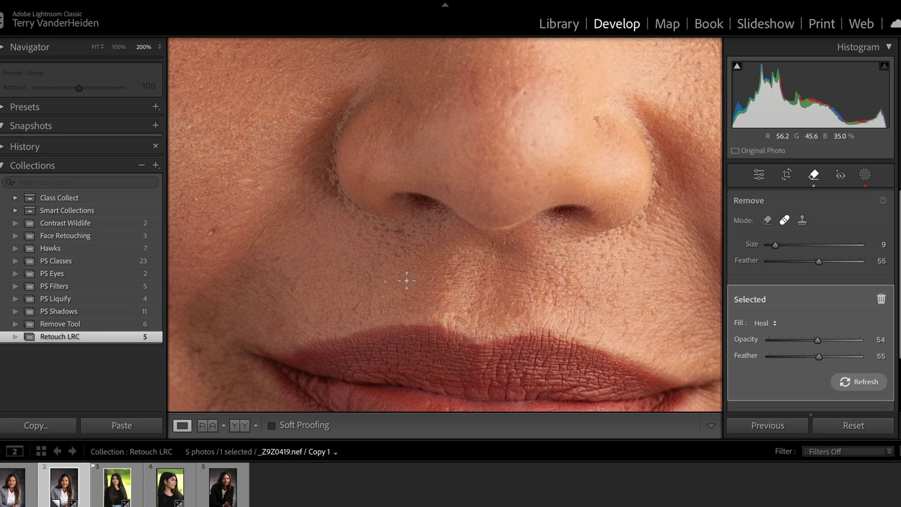
{"action": "left_click_drag", "start_coordinate": [197, 344], "coordinate": [196, 359]}
{"action": "left_click_drag", "start_coordinate": [309, 270], "coordinate": [398, 407]}
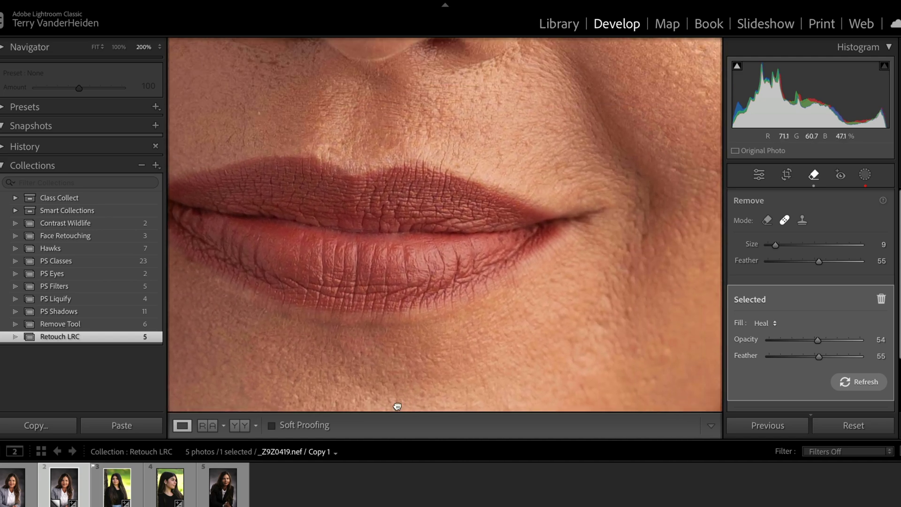
{"action": "left_click_drag", "start_coordinate": [436, 244], "coordinate": [445, 342]}
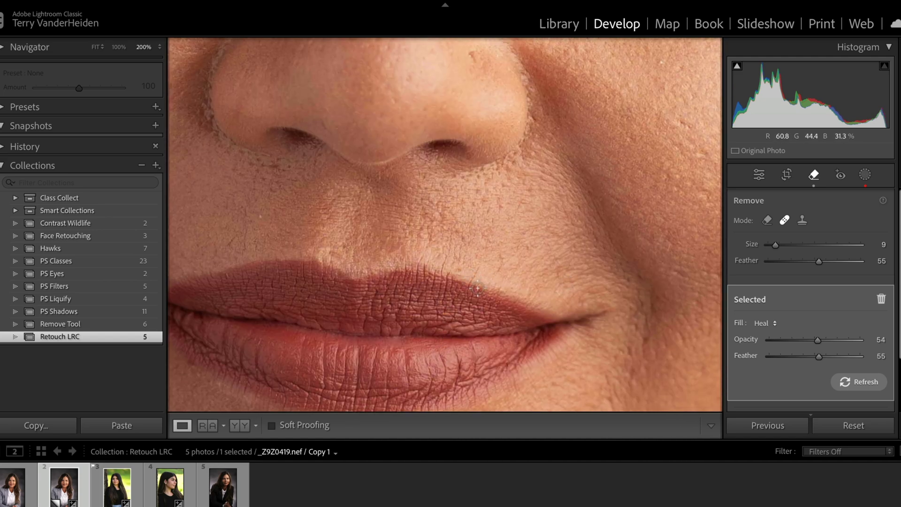
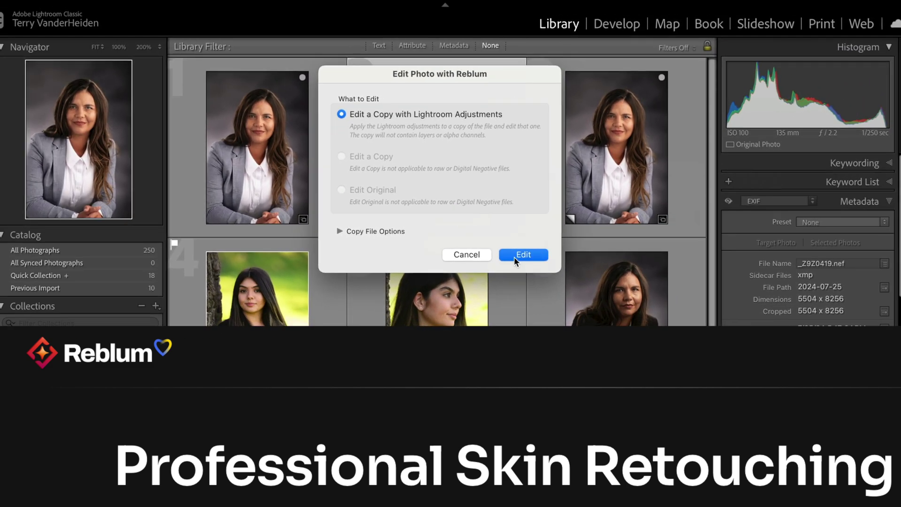
Open a copy of the portrait with Lightroom adjustments in Reblum and bring the face into view at 42%.
{"action": "left_click", "coordinate": [516, 255]}
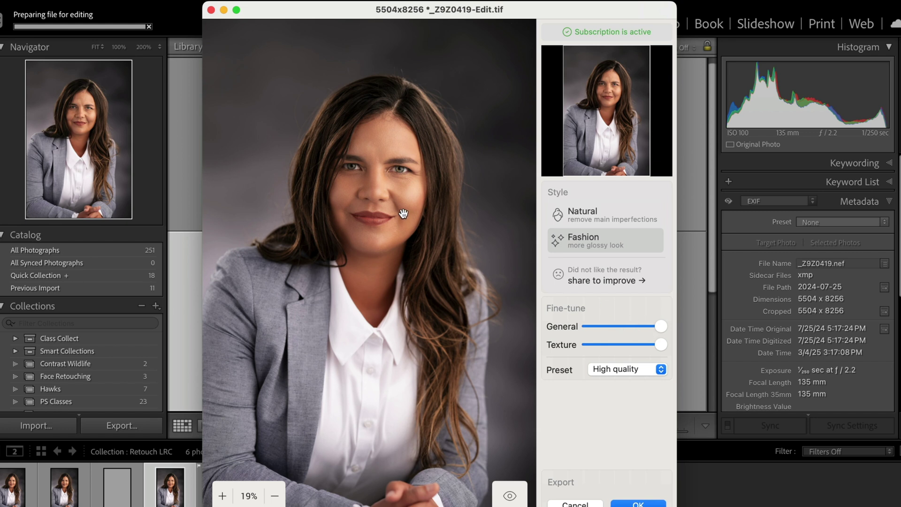
{"action": "left_click", "coordinate": [219, 495]}
{"action": "left_click", "coordinate": [218, 496]}
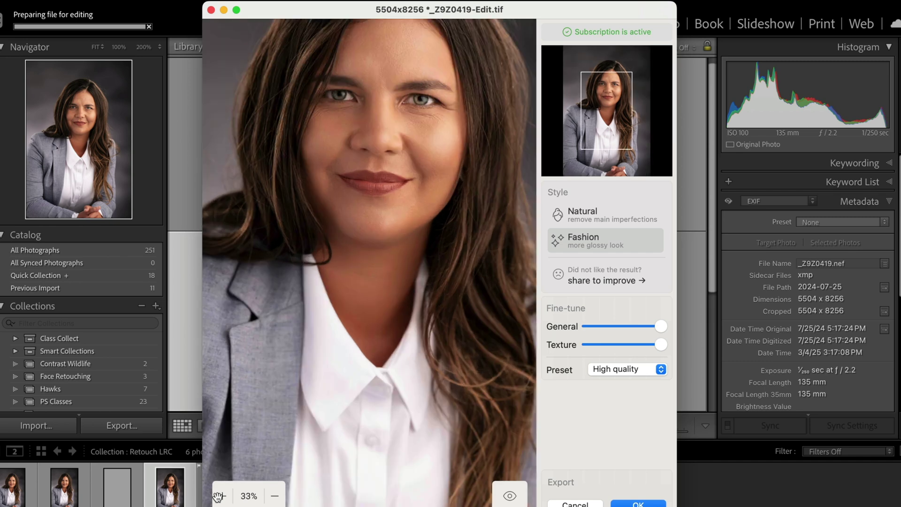
{"action": "left_click", "coordinate": [219, 496]}
{"action": "left_click_drag", "start_coordinate": [381, 166], "coordinate": [366, 317]}
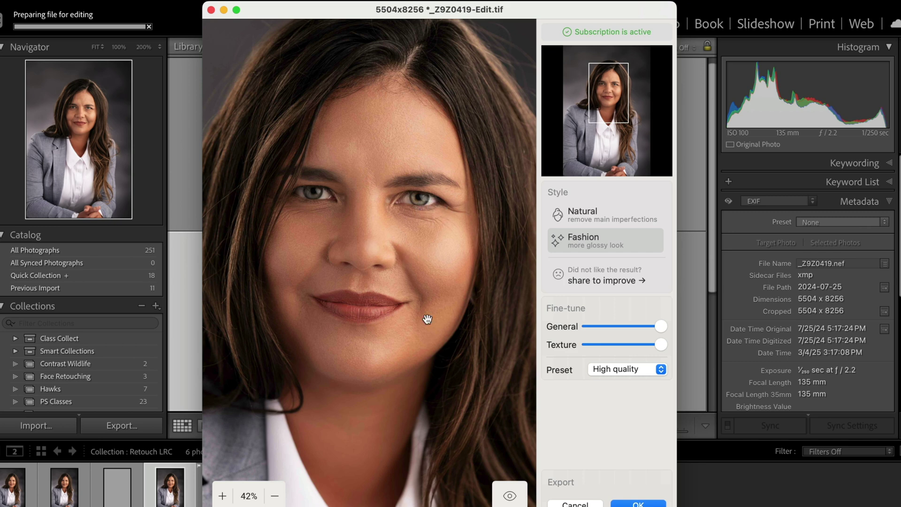
Compare the face before and after Reblum's Fashion-style retouch, and accept the result.
{"action": "left_click", "coordinate": [510, 498]}
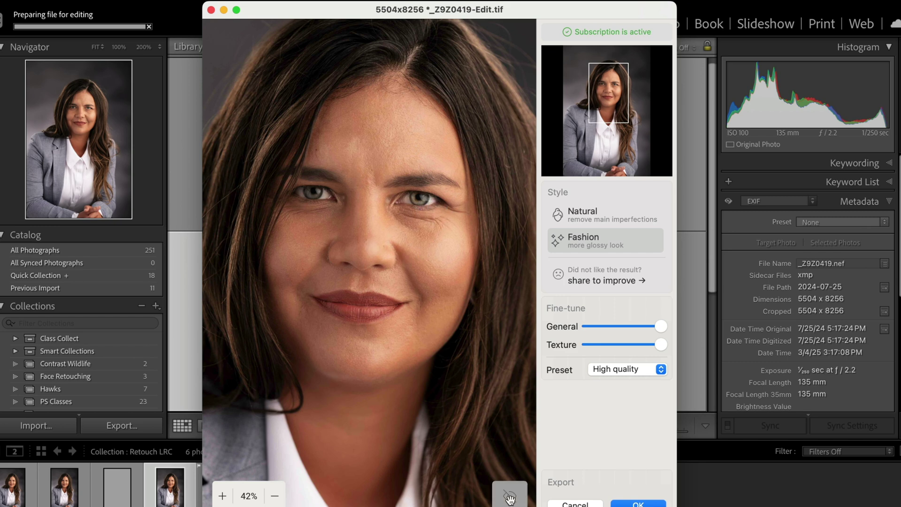
{"action": "left_click", "coordinate": [510, 498]}
{"action": "left_click", "coordinate": [510, 498]}
{"action": "left_click", "coordinate": [511, 498]}
{"action": "left_click", "coordinate": [510, 499]}
{"action": "left_click", "coordinate": [510, 498]}
{"action": "left_click", "coordinate": [510, 499]}
{"action": "left_click", "coordinate": [511, 498]}
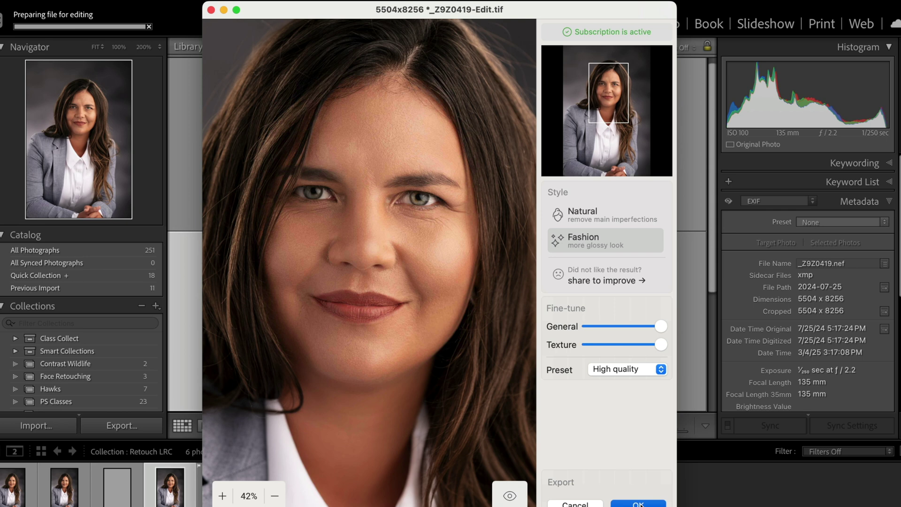
{"action": "left_click", "coordinate": [639, 504]}
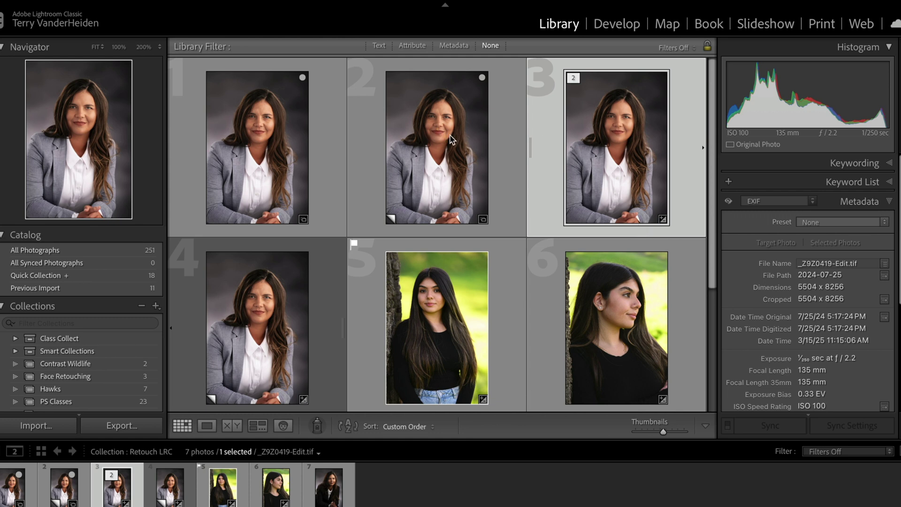
Compare the Reblum-edited _Z9Z0419-Edit.tif side by side with the second portrait at 200%, around the nose and lips.
{"action": "left_click", "coordinate": [616, 145], "text": "ctrl"}
{"action": "left_click", "coordinate": [598, 149]}
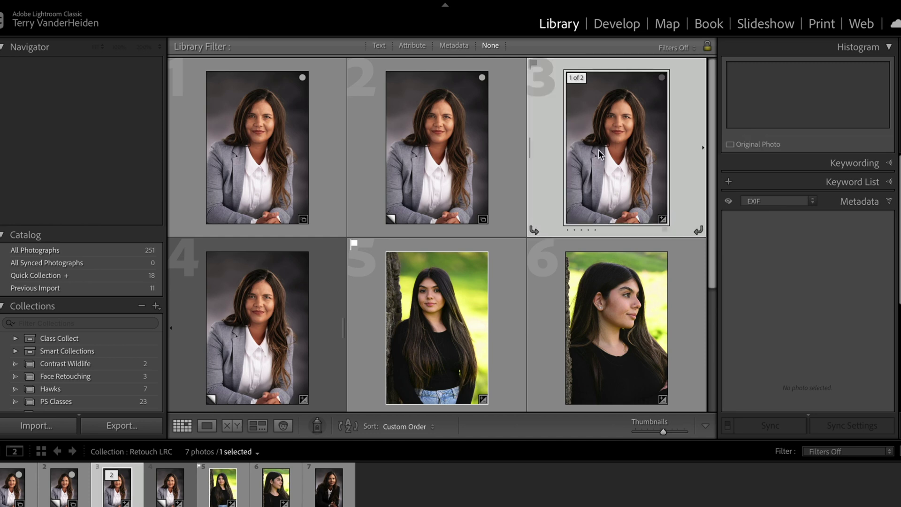
{"action": "left_click", "coordinate": [474, 151], "text": "ctrl"}
{"action": "key", "text": "c"}
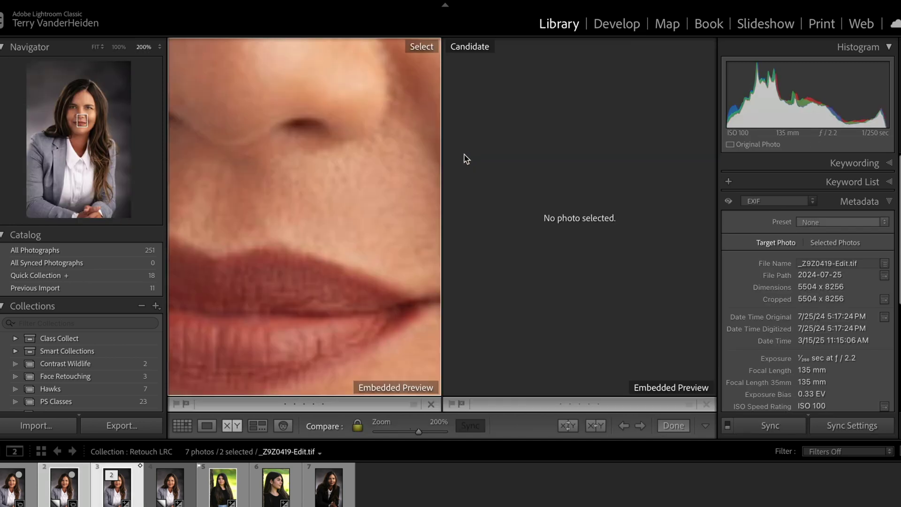
{"action": "left_click_drag", "start_coordinate": [362, 177], "coordinate": [385, 240]}
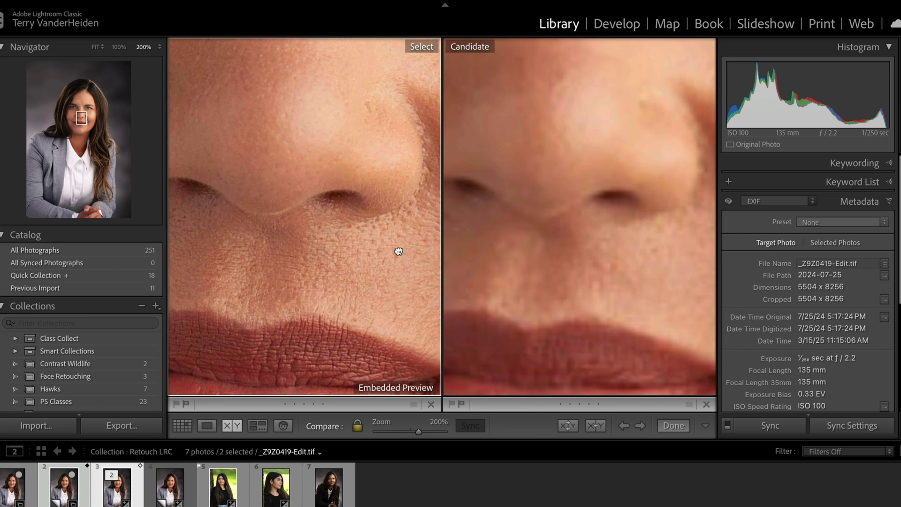
Examine both compared portraits around the eye at 200%, and across the eyes, nose, lips and cheek at 92.2%, and return to the thumbnail grid.
{"action": "left_click_drag", "start_coordinate": [342, 173], "coordinate": [379, 286]}
{"action": "left_click_drag", "start_coordinate": [327, 187], "coordinate": [314, 356]}
{"action": "left_click_drag", "start_coordinate": [314, 294], "coordinate": [202, 279]}
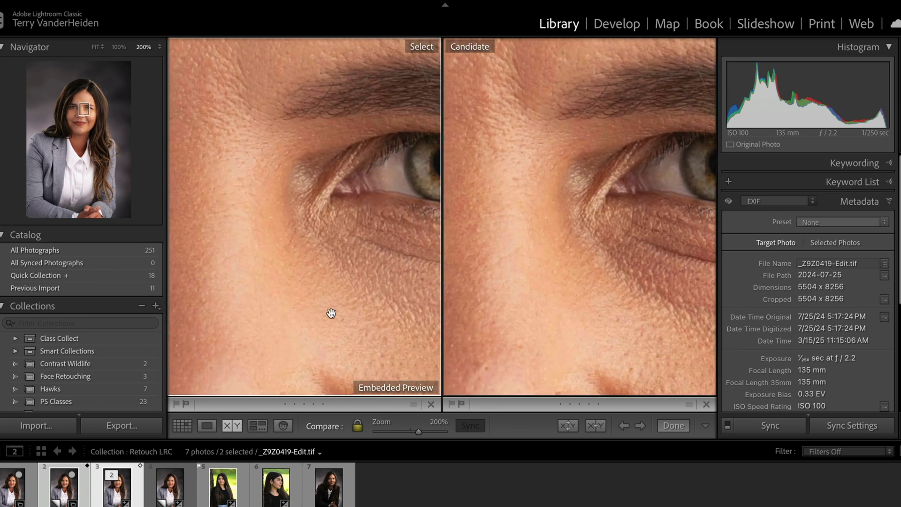
{"action": "left_click_drag", "start_coordinate": [419, 435], "coordinate": [407, 434]}
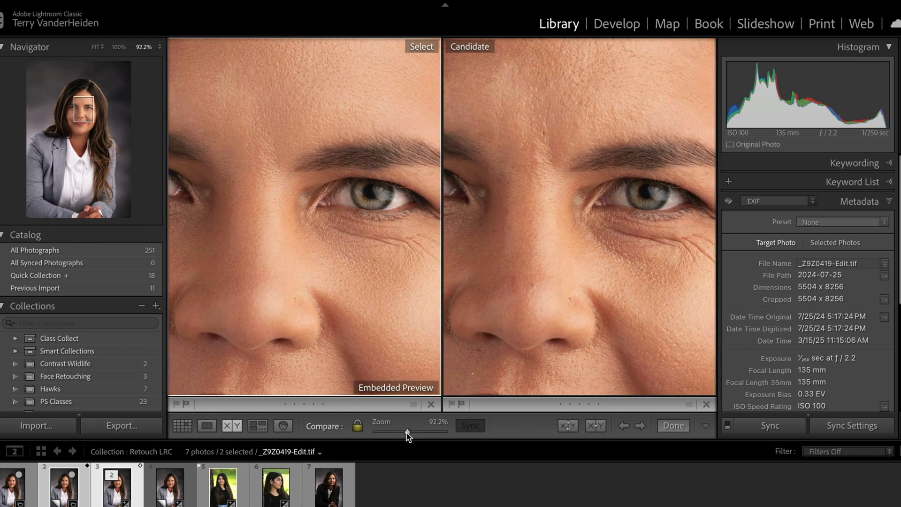
{"action": "left_click_drag", "start_coordinate": [322, 220], "coordinate": [316, 184]}
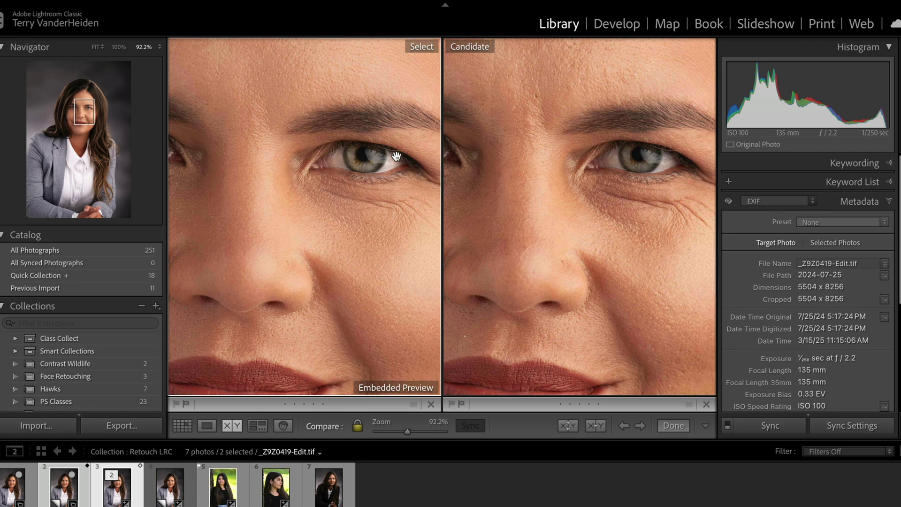
{"action": "left_click_drag", "start_coordinate": [366, 246], "coordinate": [424, 165]}
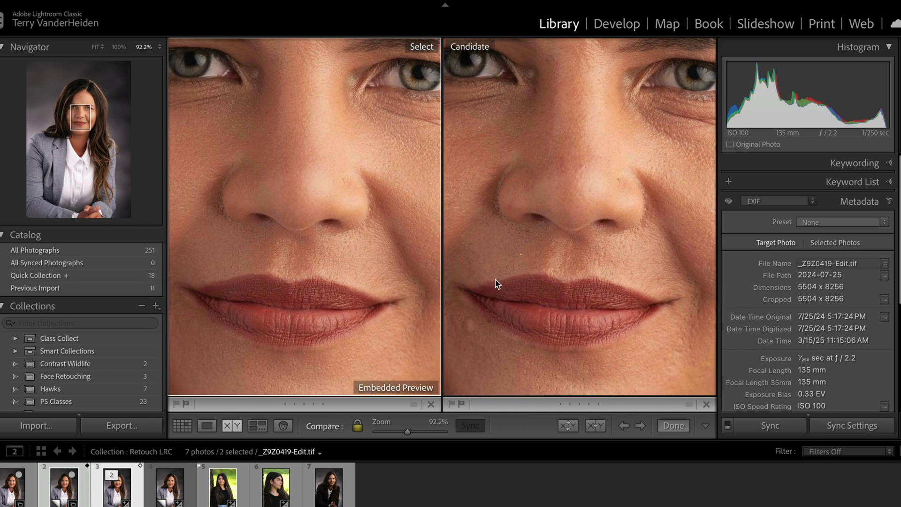
{"action": "left_click_drag", "start_coordinate": [372, 248], "coordinate": [431, 227]}
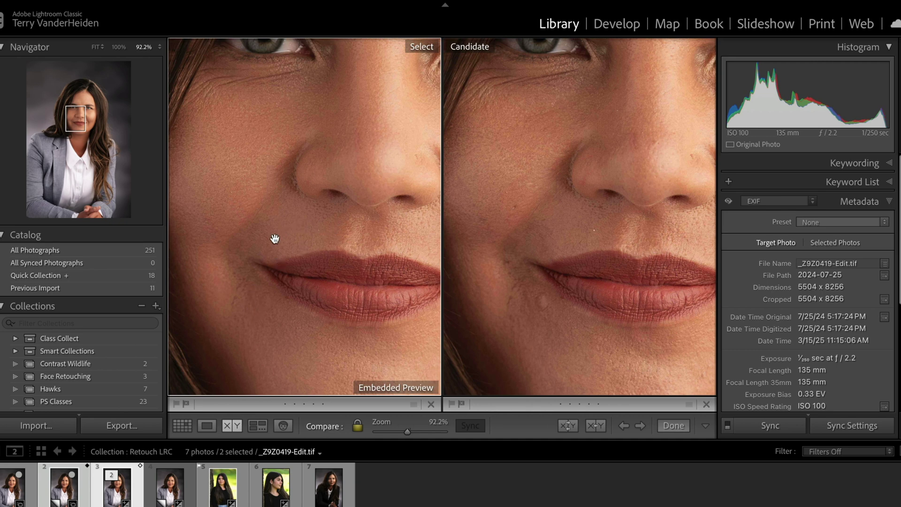
{"action": "left_click_drag", "start_coordinate": [288, 188], "coordinate": [284, 235]}
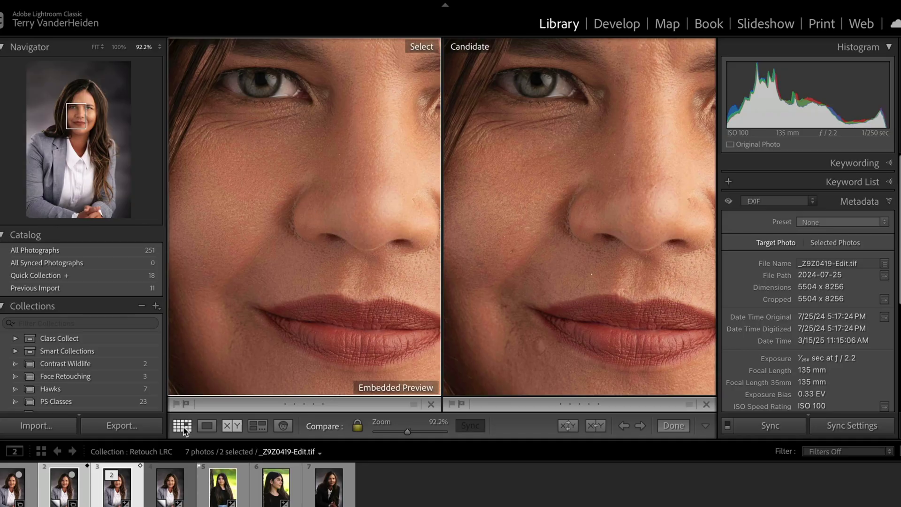
{"action": "left_click", "coordinate": [183, 426]}
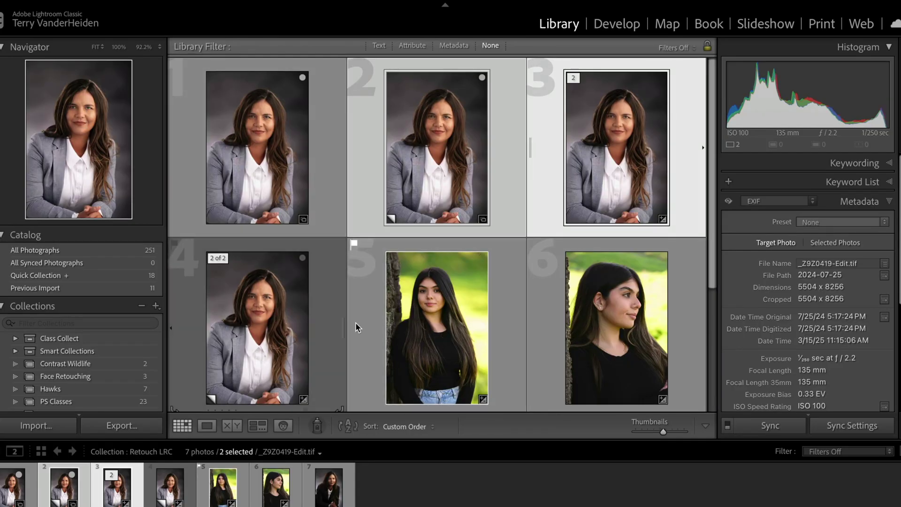
Open a copy of the front-facing outdoor portrait _Z9Z3235.nef with Lightroom adjustments in Reblum.
{"action": "left_click", "coordinate": [395, 323]}
{"action": "key", "text": "z"}
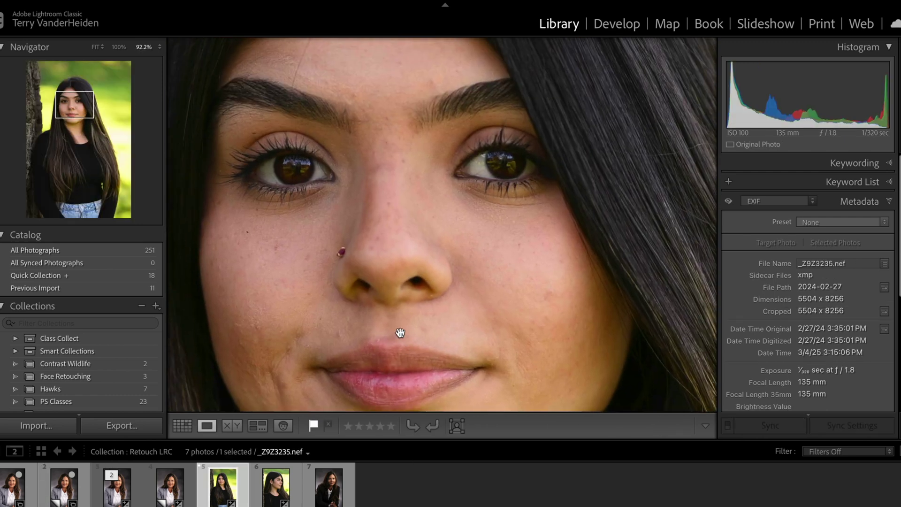
{"action": "right_click", "coordinate": [393, 205]}
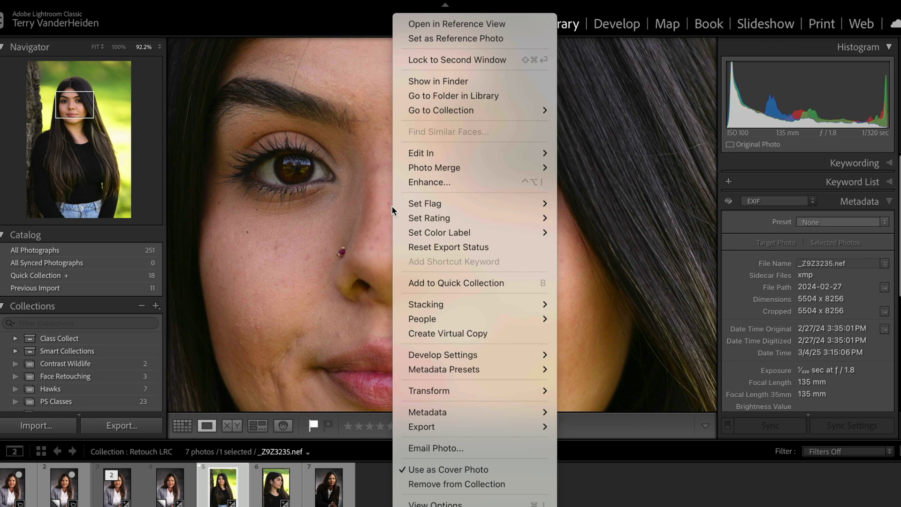
{"action": "mouse_move", "coordinate": [420, 155]}
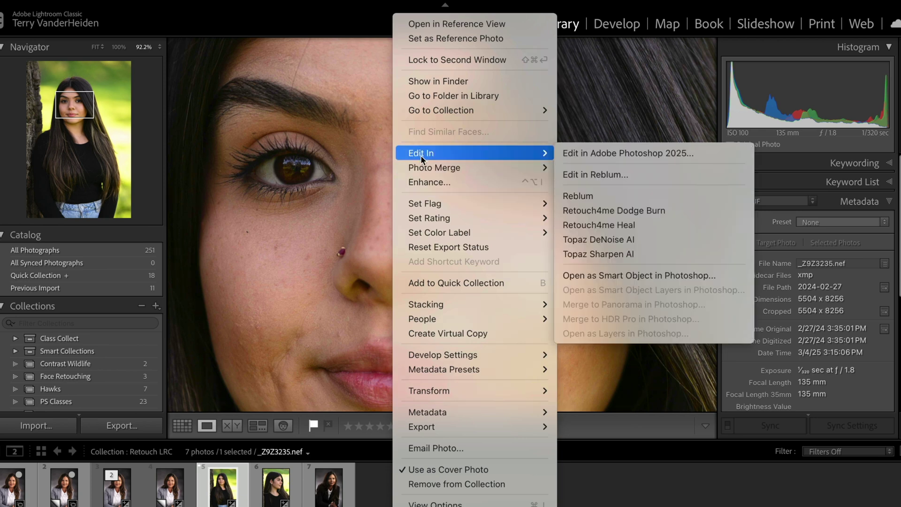
{"action": "left_click", "coordinate": [587, 188]}
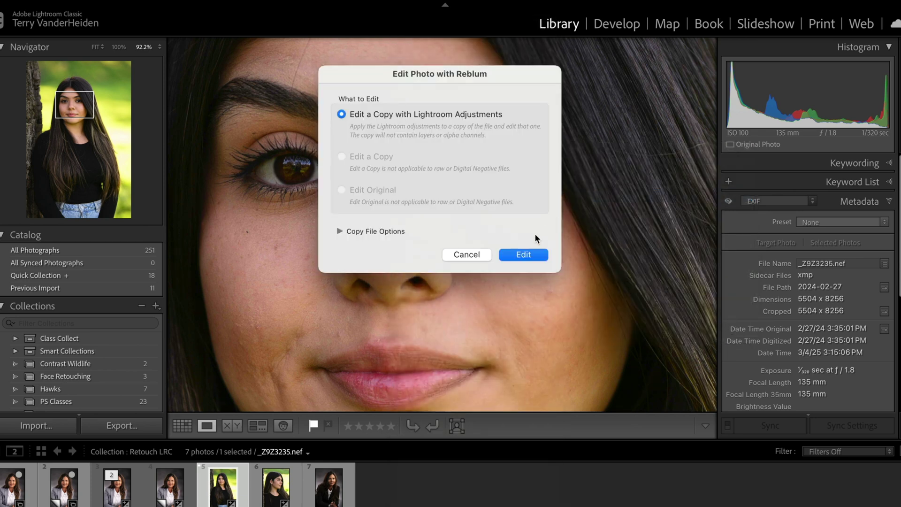
{"action": "left_click", "coordinate": [517, 252]}
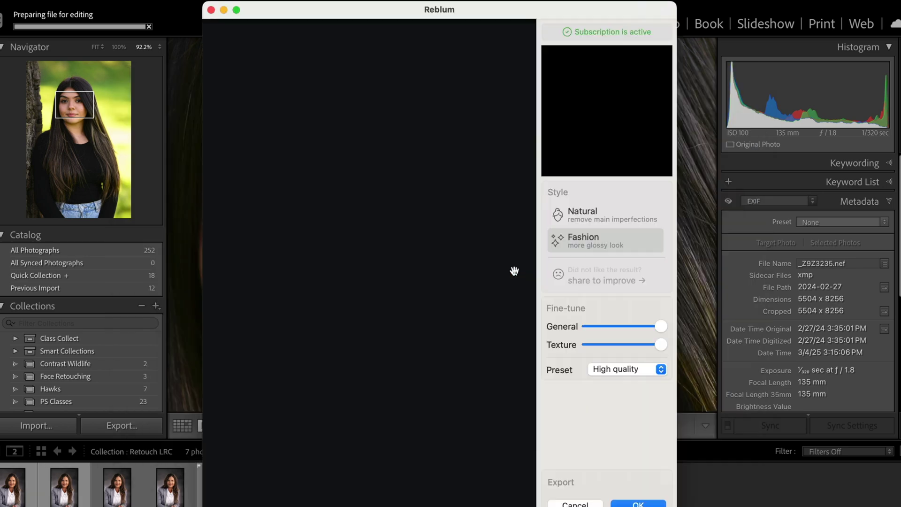
Retouch the portrait in the Natural style with the High quality preset and accept the result.
{"action": "left_click", "coordinate": [608, 220]}
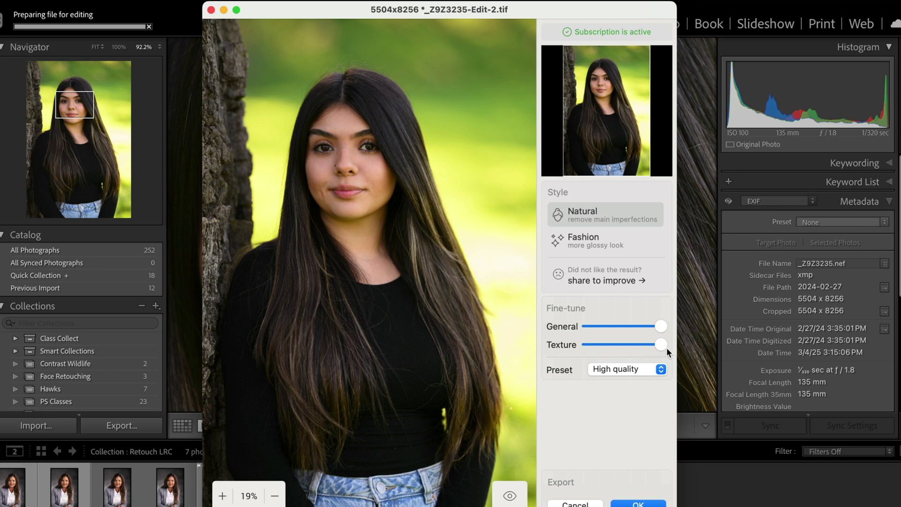
{"action": "left_click", "coordinate": [660, 370]}
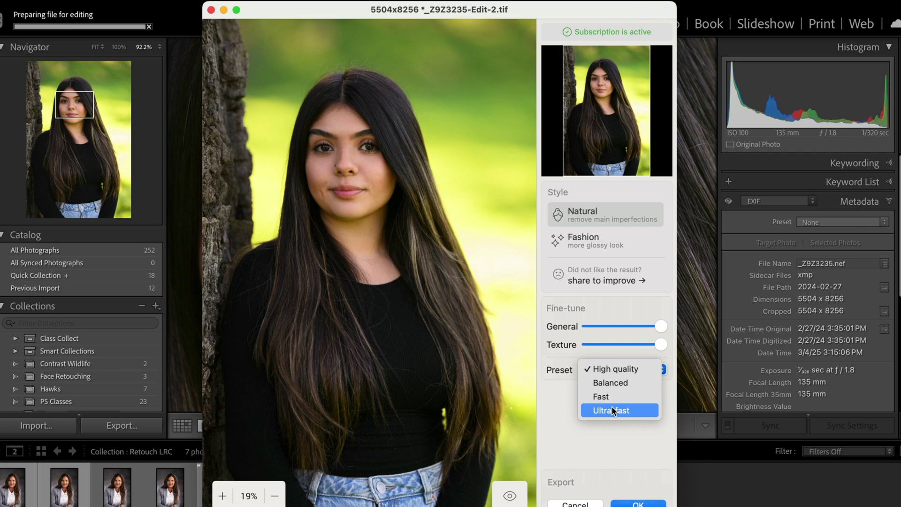
{"action": "left_click", "coordinate": [621, 371]}
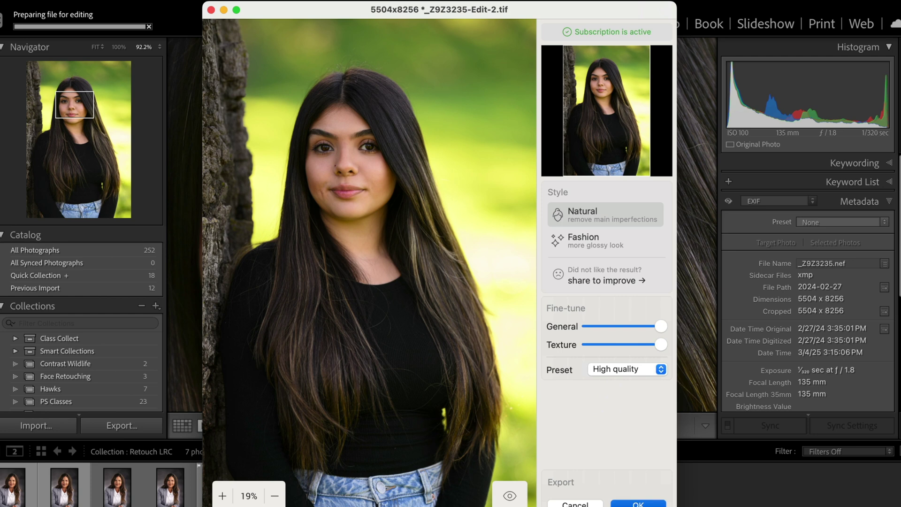
{"action": "left_click", "coordinate": [638, 504]}
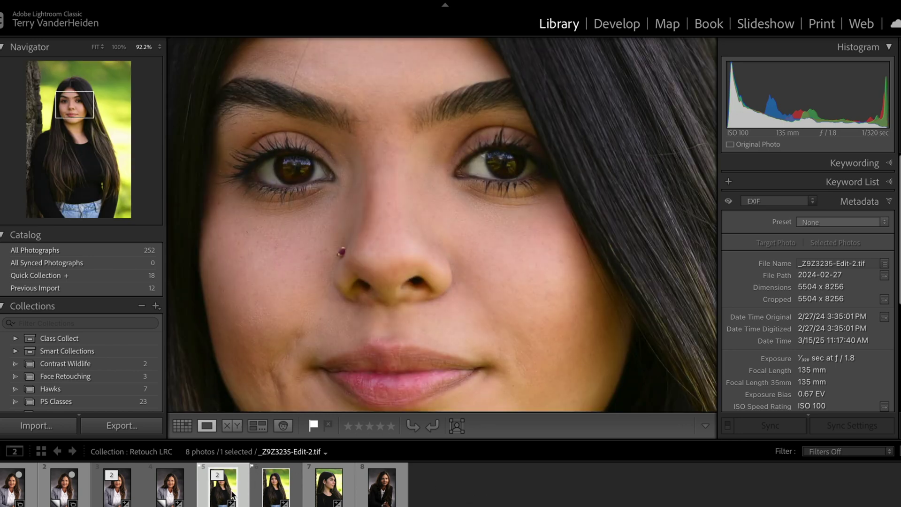
Alternate between _Z9Z3235-Edit-2.tif and the original _Z9Z3235.nef to compare the facial skin, and return to the full-photo view.
{"action": "left_click", "coordinate": [281, 497]}
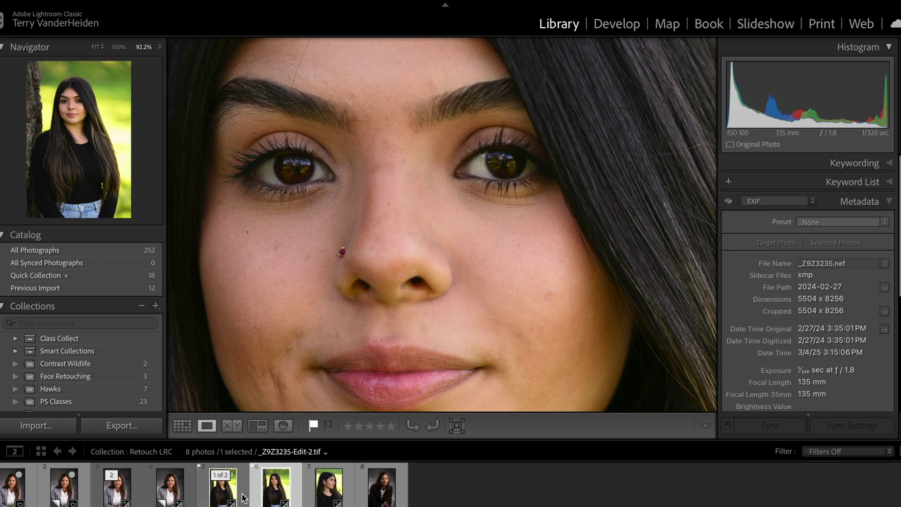
{"action": "left_click", "coordinate": [221, 495]}
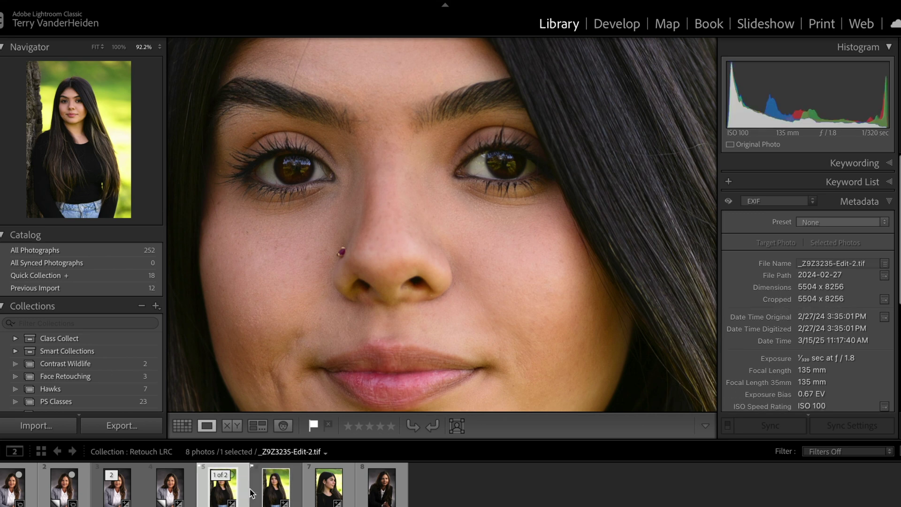
{"action": "left_click", "coordinate": [271, 497]}
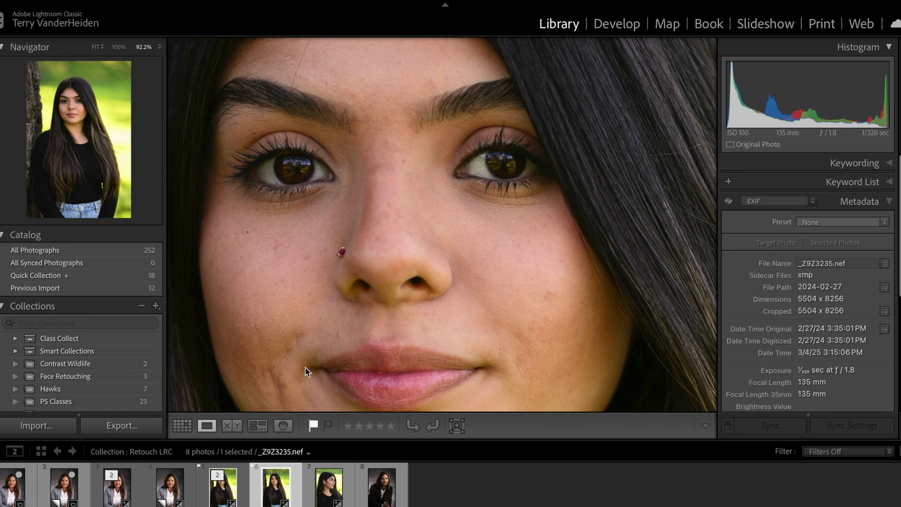
{"action": "left_click", "coordinate": [229, 489]}
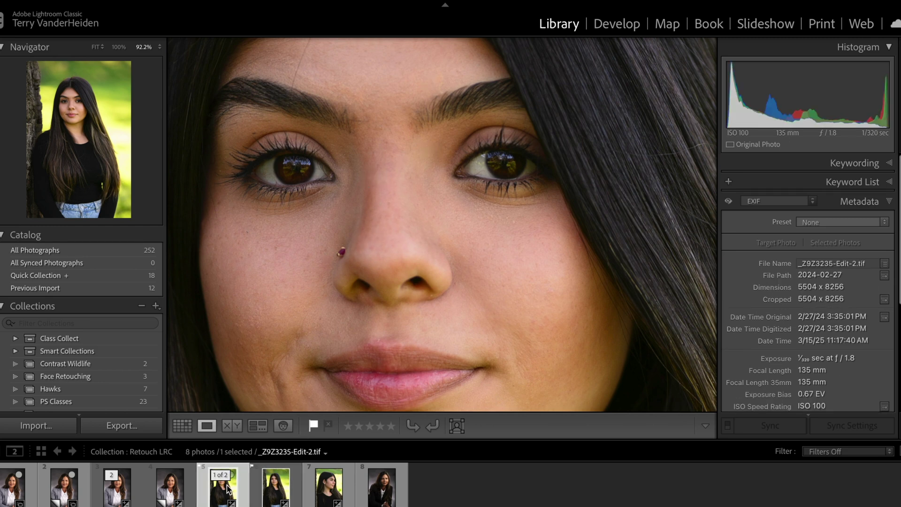
{"action": "left_click", "coordinate": [278, 383]}
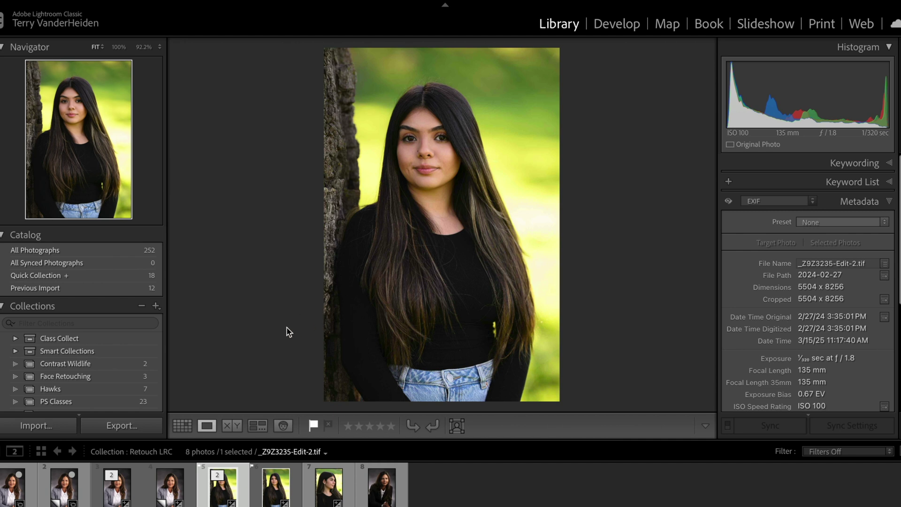
Batch-retouch copies of _Z9Z3343.nef and the black-blazer portrait with Lightroom adjustments in Reblum, choosing the Fashion style for the side-facing portrait.
{"action": "left_click", "coordinate": [337, 494]}
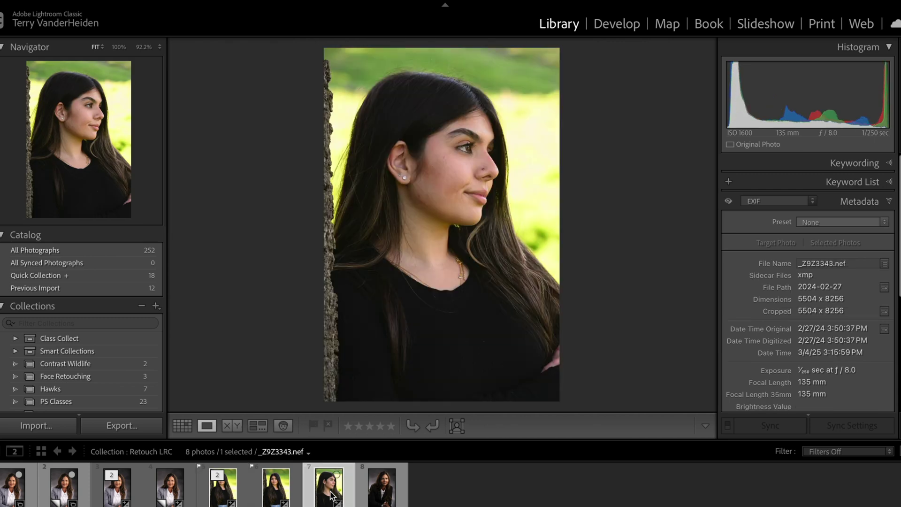
{"action": "key", "text": "g"}
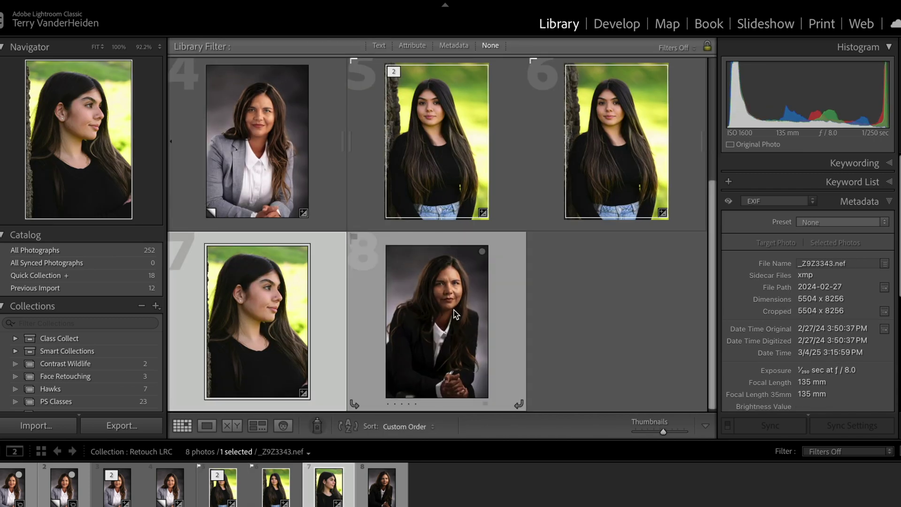
{"action": "left_click", "coordinate": [452, 316], "text": "ctrl"}
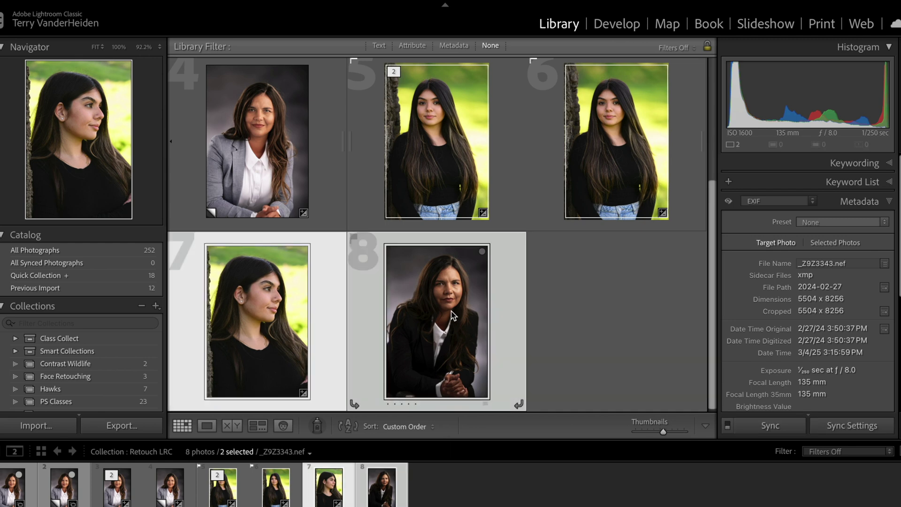
{"action": "right_click", "coordinate": [453, 316]}
{"action": "mouse_move", "coordinate": [481, 175]}
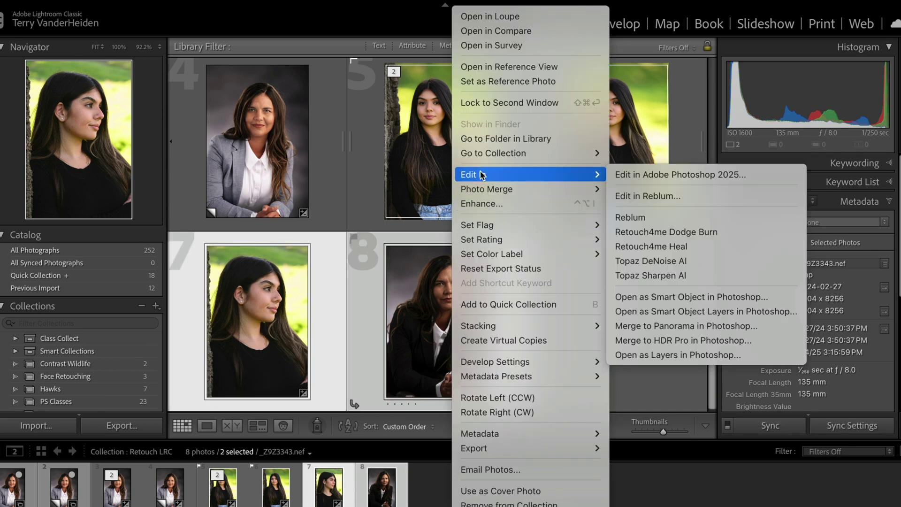
{"action": "left_click", "coordinate": [634, 216]}
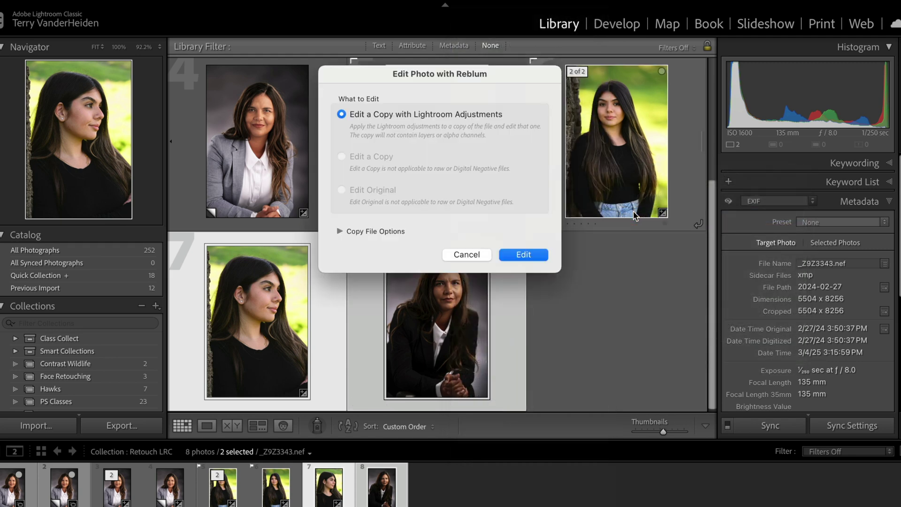
{"action": "left_click", "coordinate": [539, 255]}
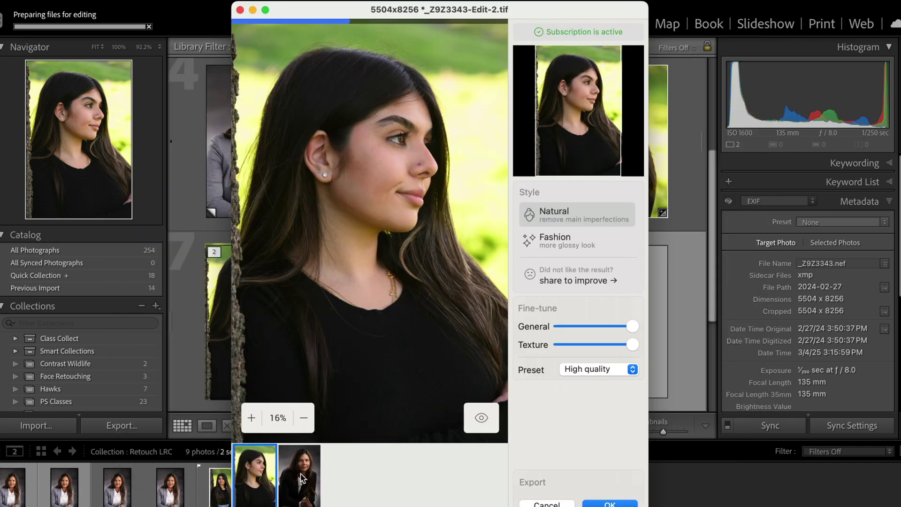
{"action": "left_click", "coordinate": [581, 242]}
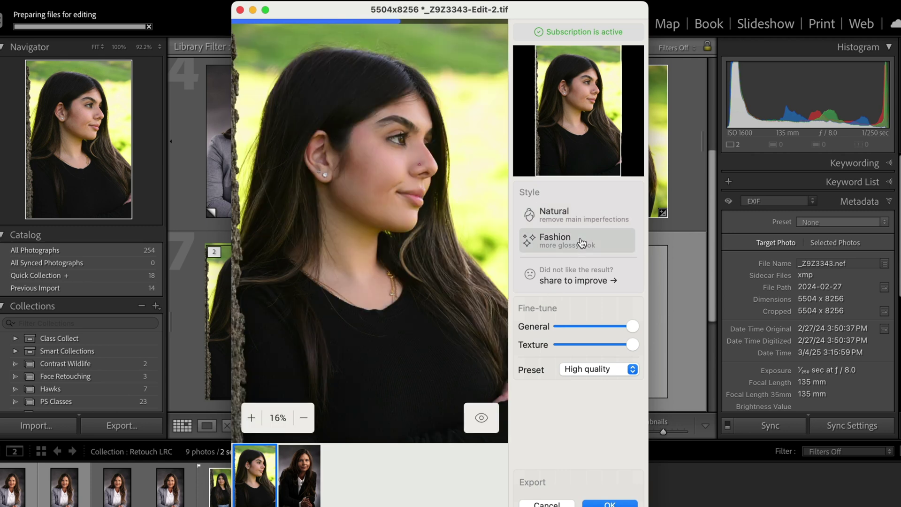
{"action": "left_click", "coordinate": [609, 504]}
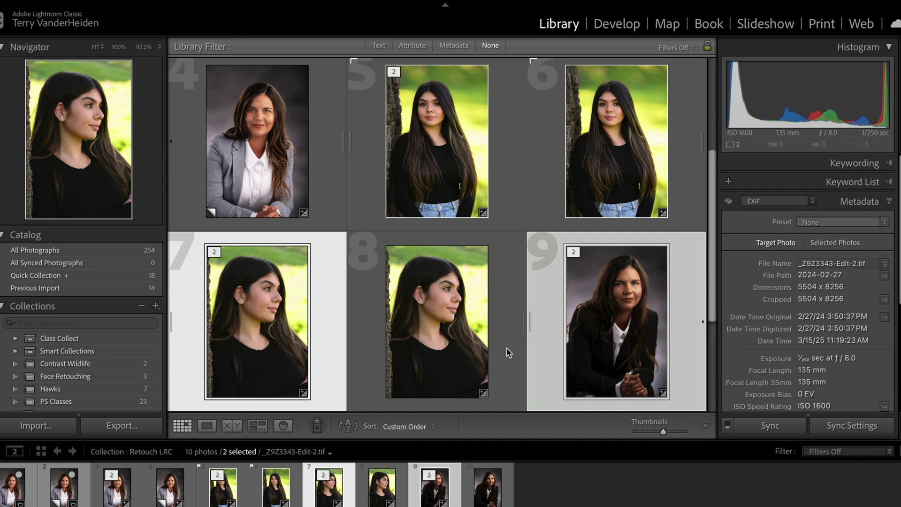
{"action": "scroll", "coordinate": [508, 353], "scroll_direction": "down", "scroll_amount": 2}
{"action": "scroll", "coordinate": [508, 353], "scroll_direction": "down", "scroll_amount": 1}
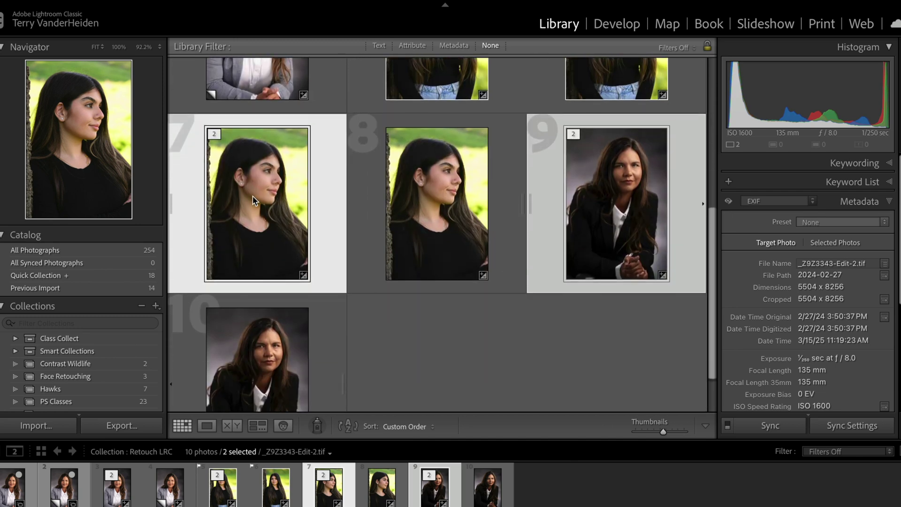
{"action": "left_click", "coordinate": [423, 197]}
{"action": "key", "text": "c"}
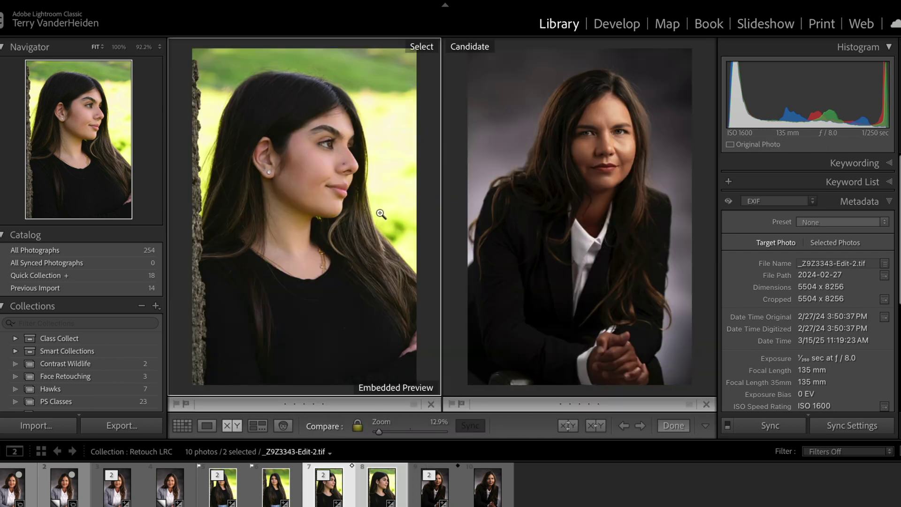
{"action": "key", "text": "g"}
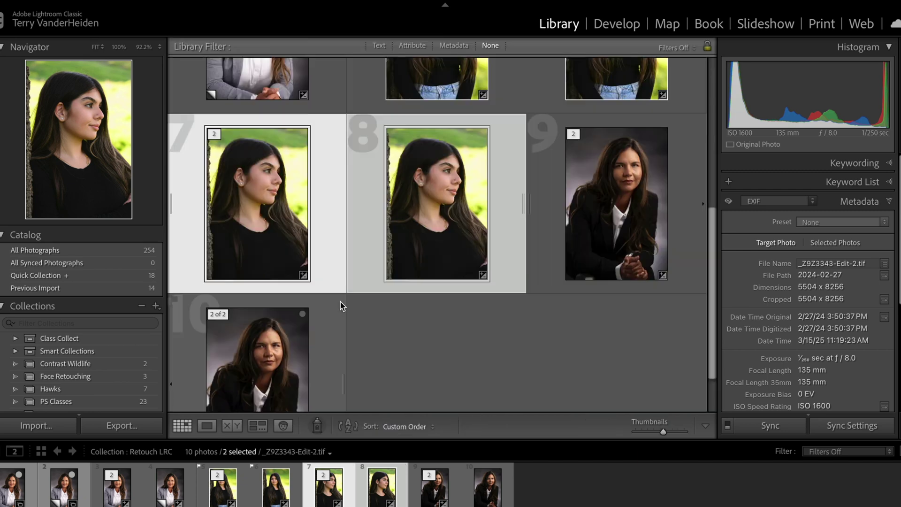
Compare the Reblum-edited _Z9Z3343-Edit-2.tif side by side with its unretouched original.
{"action": "left_click", "coordinate": [389, 336]}
{"action": "left_click", "coordinate": [275, 234]}
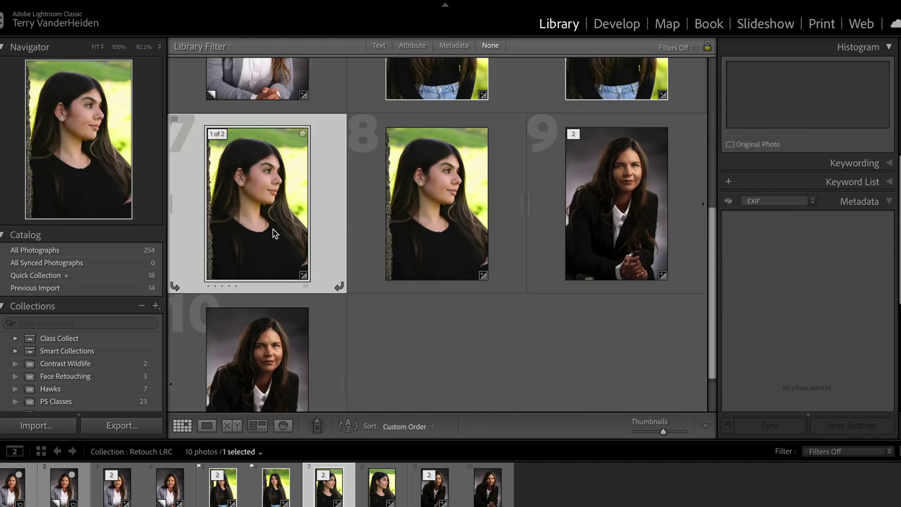
{"action": "left_click", "coordinate": [422, 227], "text": "ctrl"}
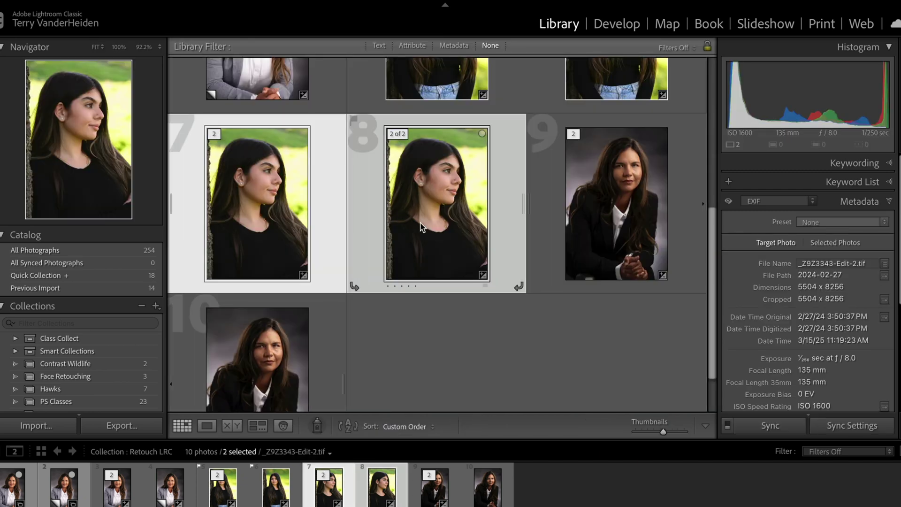
{"action": "key", "text": "c"}
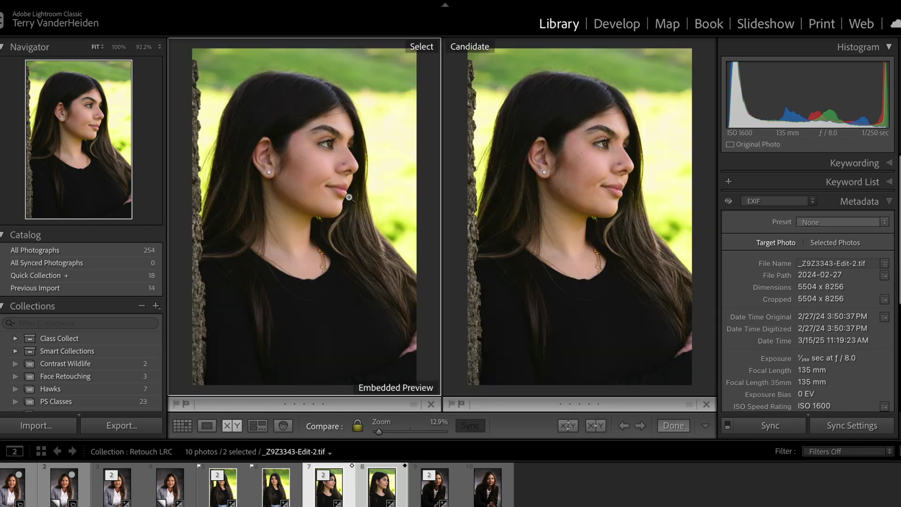
Examine the cheek, mouth, eye and jaw skin of the side-facing portrait at 92.2% in both versions, and return to the full-photo view.
{"action": "left_click", "coordinate": [344, 190]}
{"action": "left_click_drag", "start_coordinate": [332, 170], "coordinate": [463, 233]}
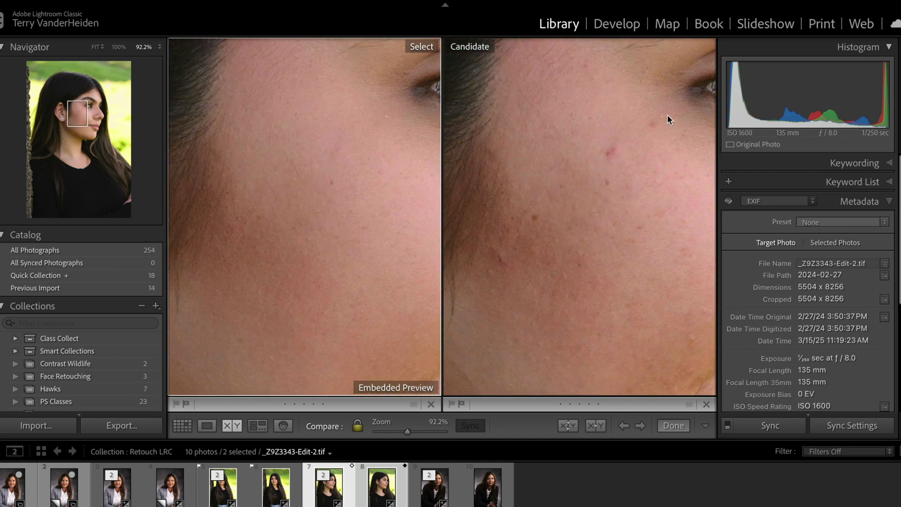
{"action": "left_click_drag", "start_coordinate": [390, 183], "coordinate": [205, 117]}
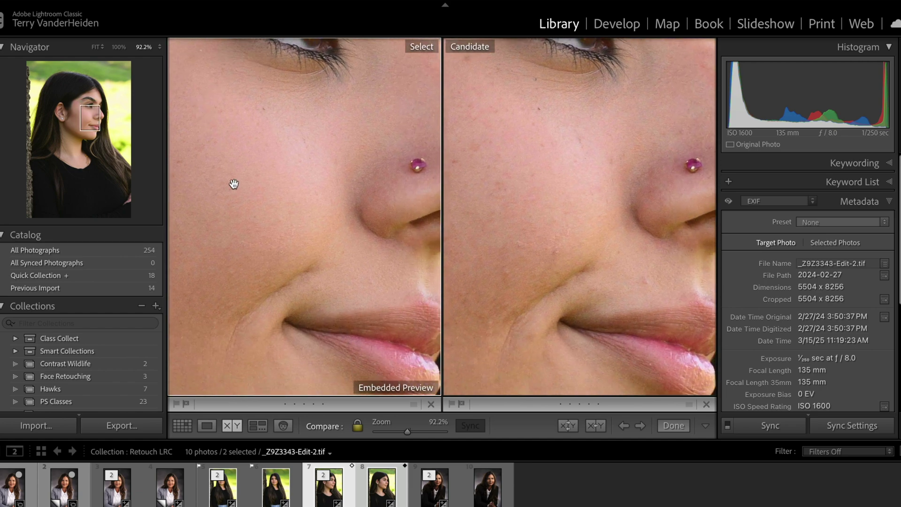
{"action": "left_click_drag", "start_coordinate": [233, 184], "coordinate": [224, 168]}
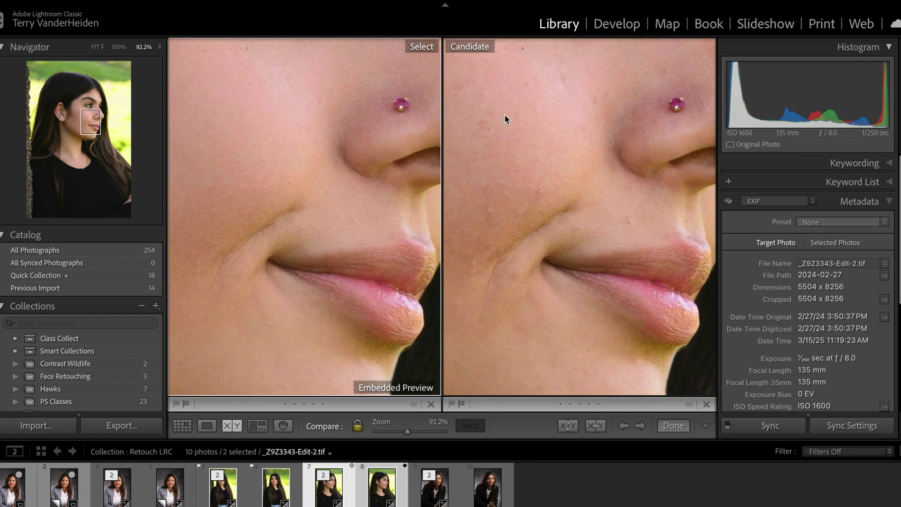
{"action": "left_click_drag", "start_coordinate": [278, 147], "coordinate": [287, 364]}
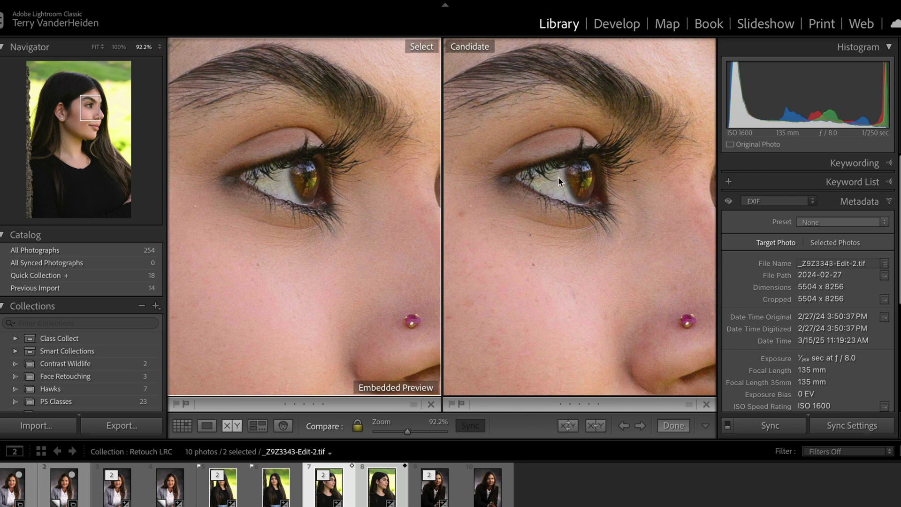
{"action": "left_click_drag", "start_coordinate": [293, 334], "coordinate": [318, 202]}
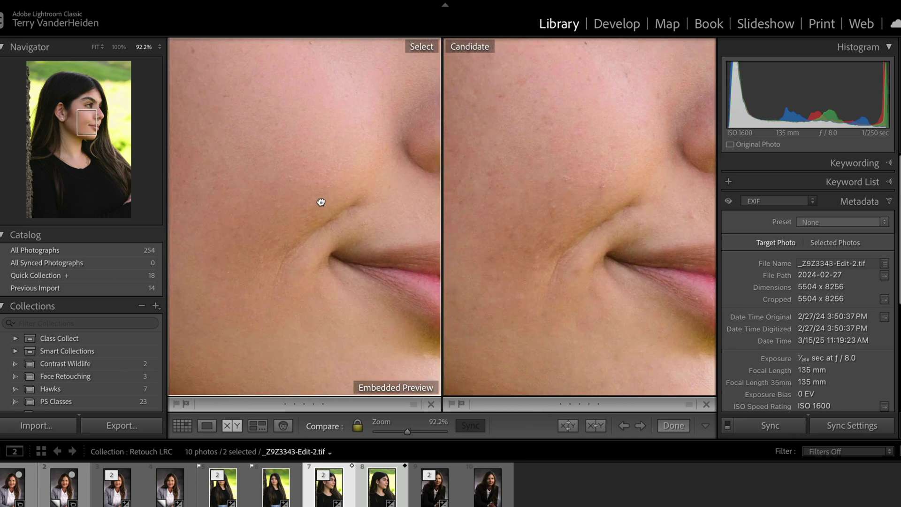
{"action": "left_click_drag", "start_coordinate": [298, 294], "coordinate": [406, 294]}
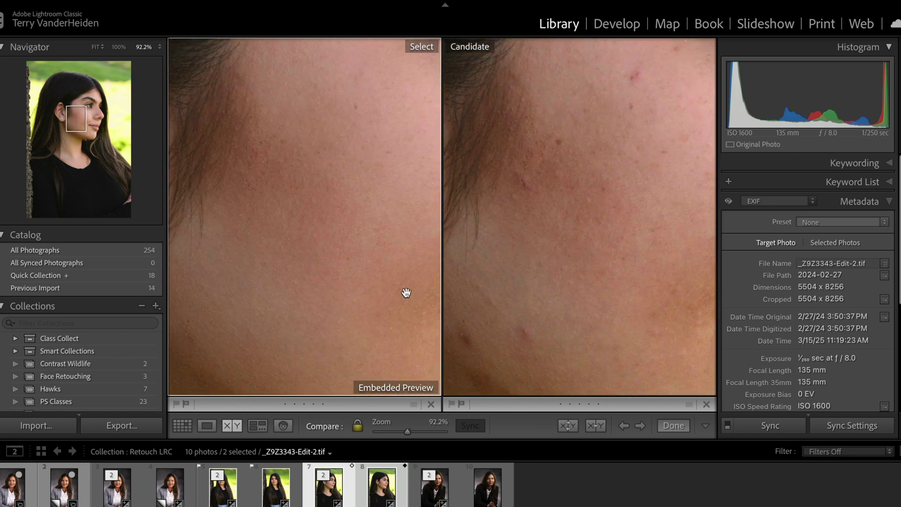
{"action": "left_click_drag", "start_coordinate": [355, 278], "coordinate": [388, 247]}
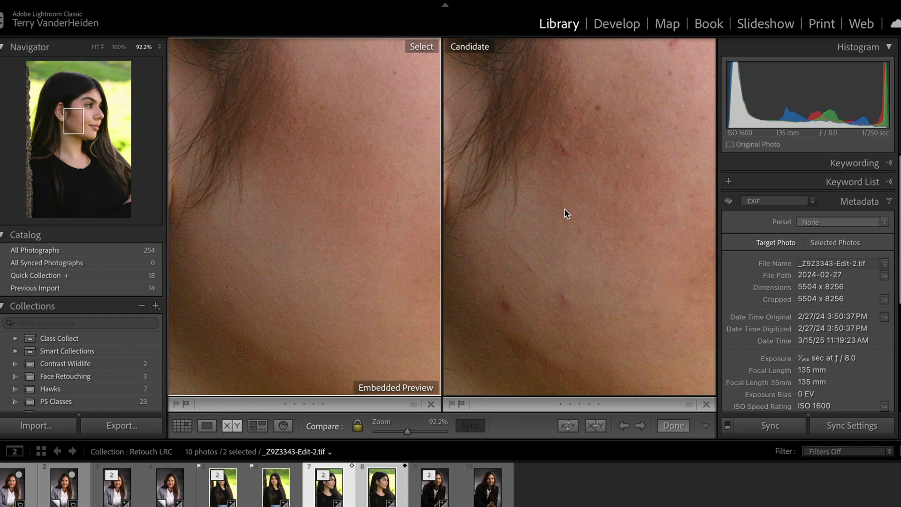
{"action": "left_click", "coordinate": [309, 270]}
Compare _Z9Z0444-Edit.tif side by side with its original _Z9Z0444.nef, examining the mouth, nose, eyes and forehead at 92.2%.
{"action": "left_click", "coordinate": [434, 493]}
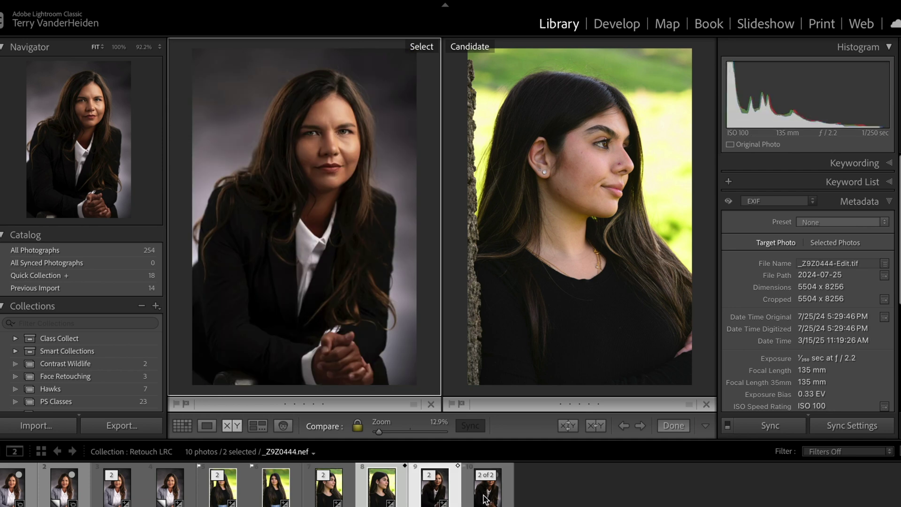
{"action": "left_click", "coordinate": [513, 495]}
{"action": "left_click", "coordinate": [465, 499]}
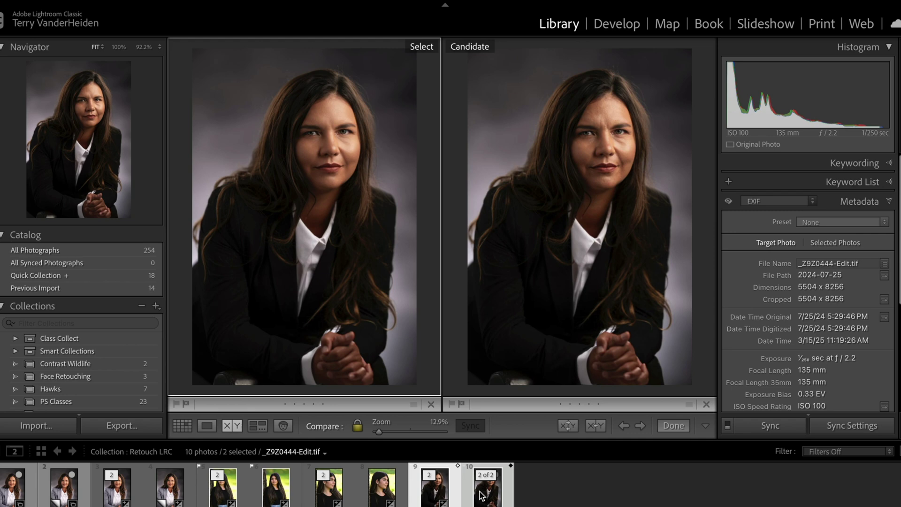
{"action": "left_click", "coordinate": [342, 149]}
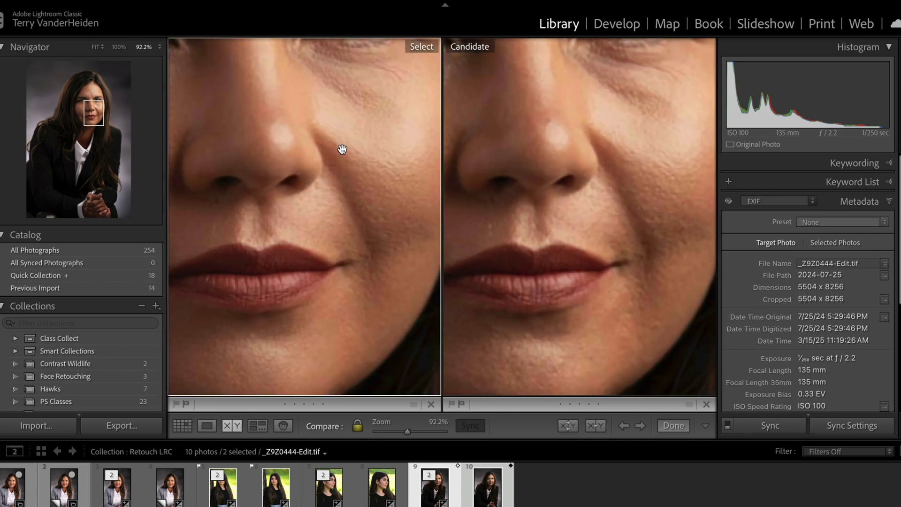
{"action": "left_click_drag", "start_coordinate": [342, 137], "coordinate": [382, 232]}
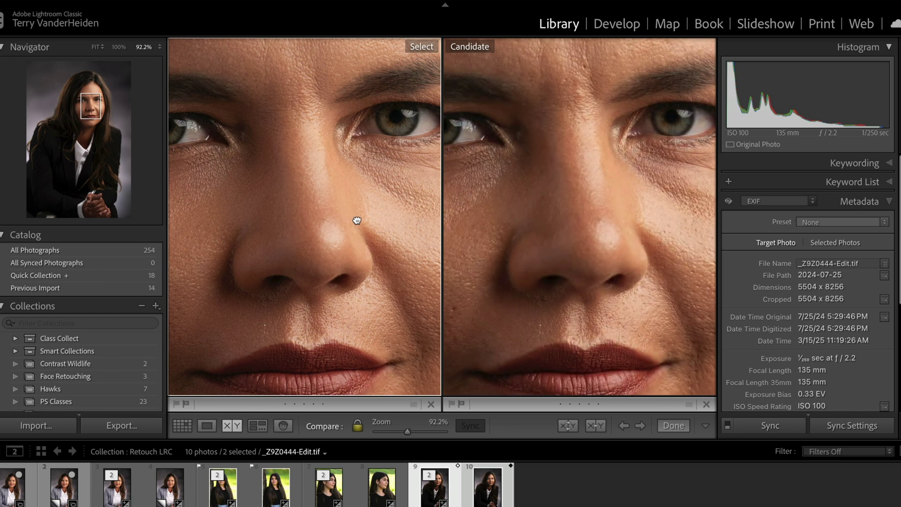
{"action": "left_click_drag", "start_coordinate": [355, 221], "coordinate": [292, 232]}
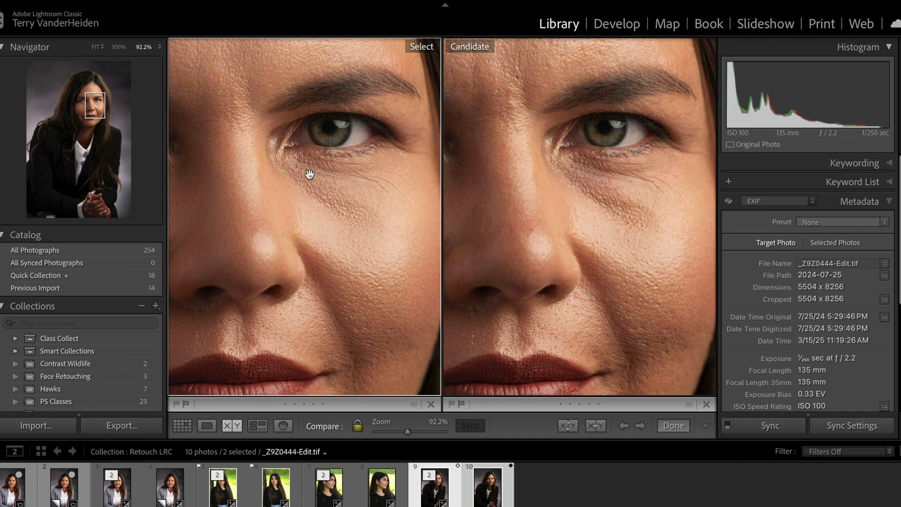
{"action": "left_click_drag", "start_coordinate": [268, 213], "coordinate": [330, 345]}
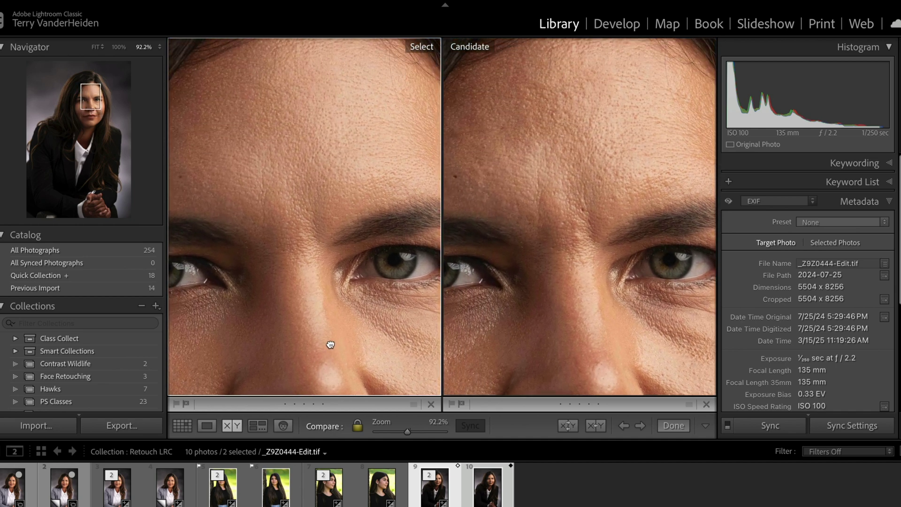